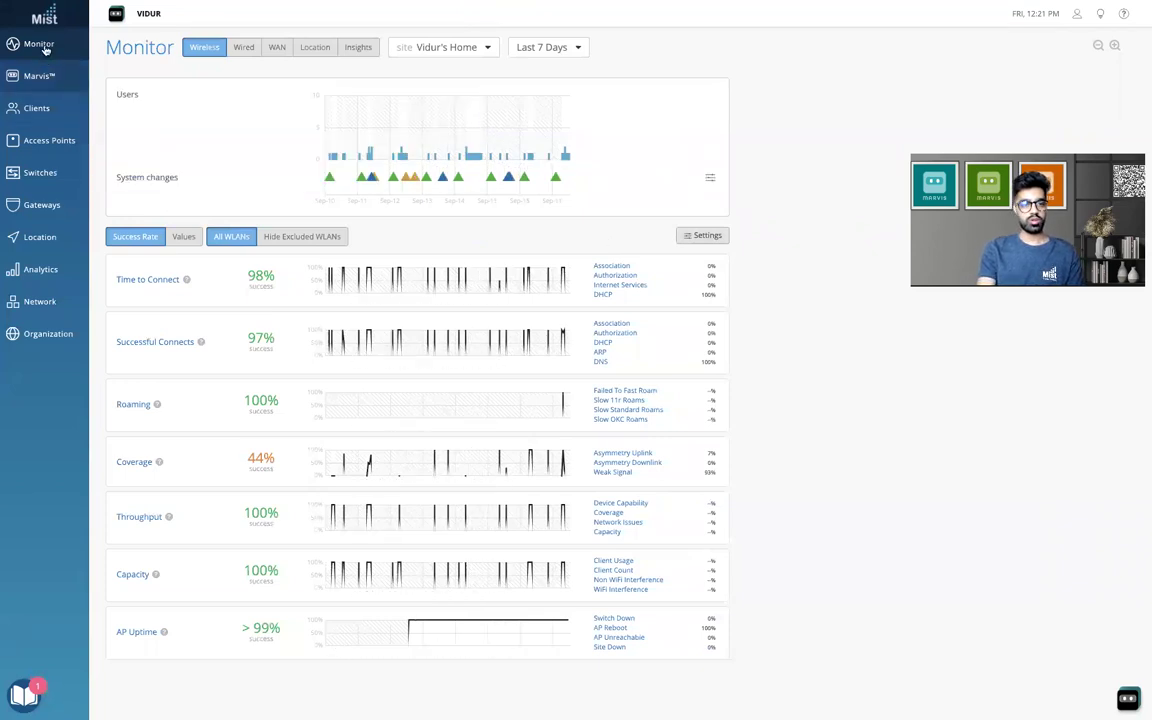
# Bring up the left sidebar menu to reach the Access Points entry
pyautogui.moveTo(44, 49)
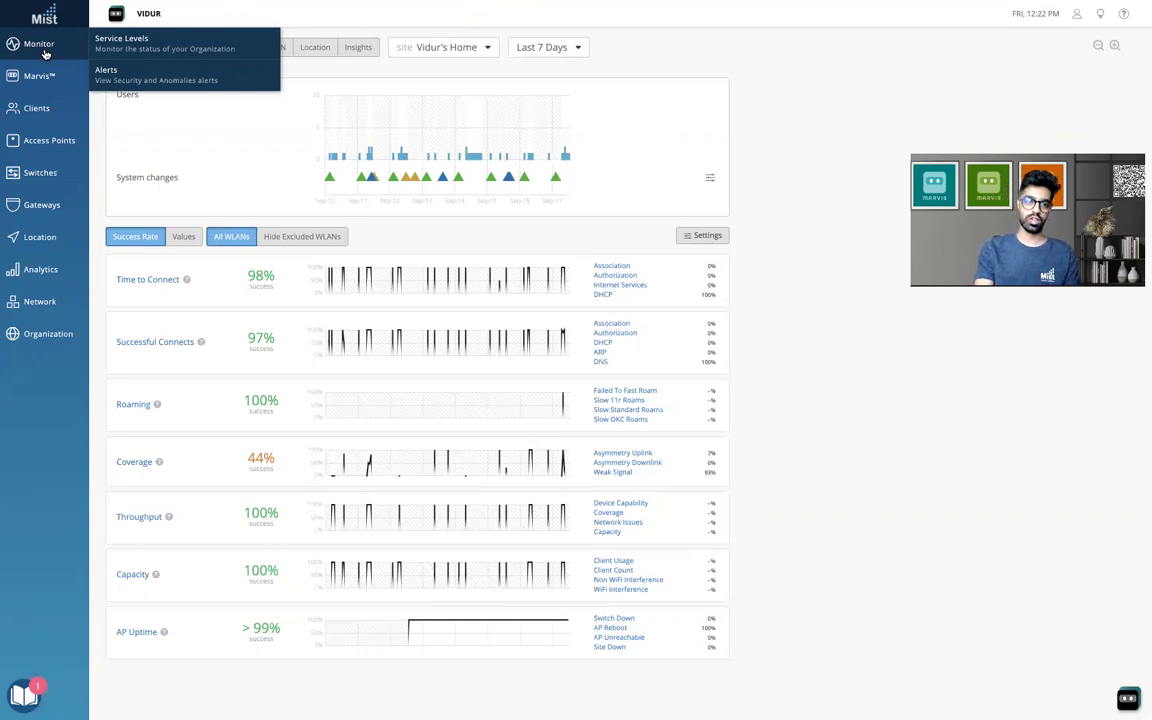
# Select the Study Room AP43 in the Access Points list and start a firmware upgrade for it
pyautogui.click(47, 143)
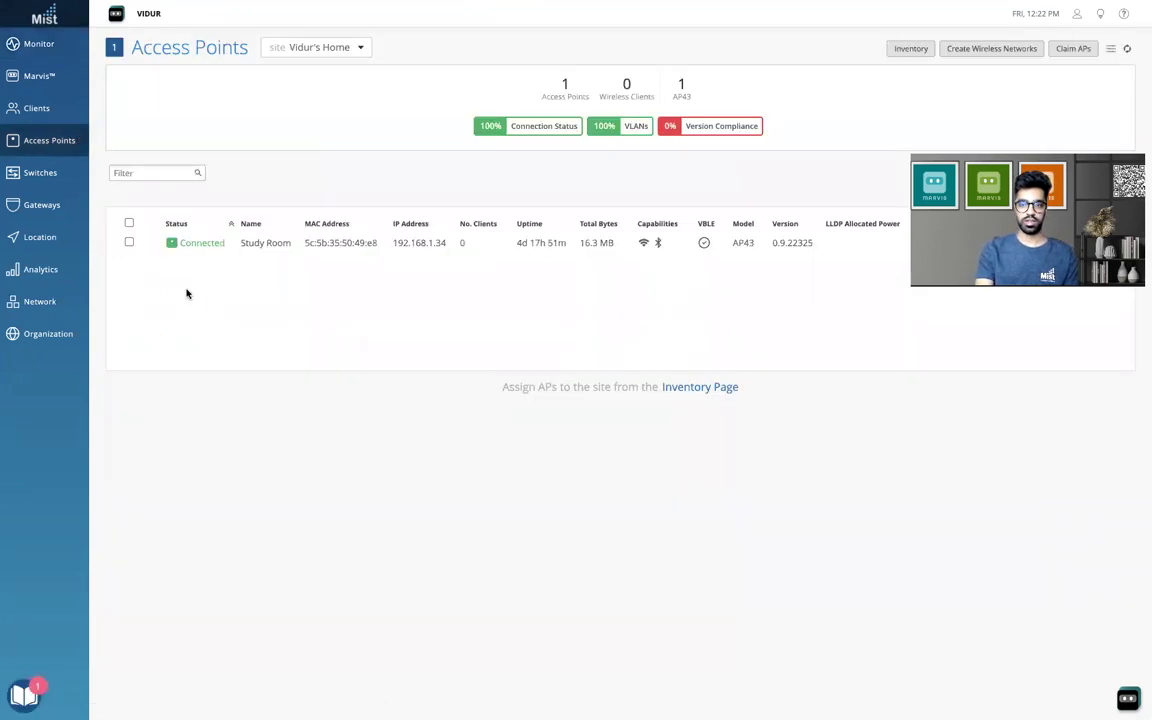
pyautogui.click(130, 243)
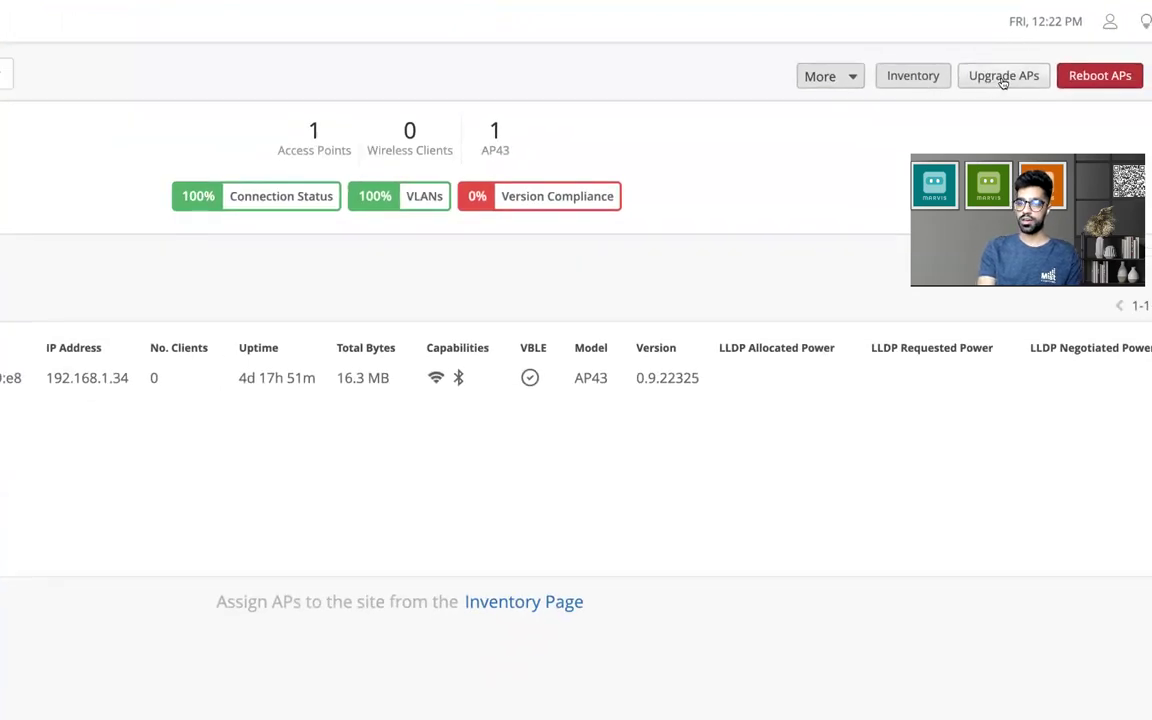
pyautogui.click(1001, 81)
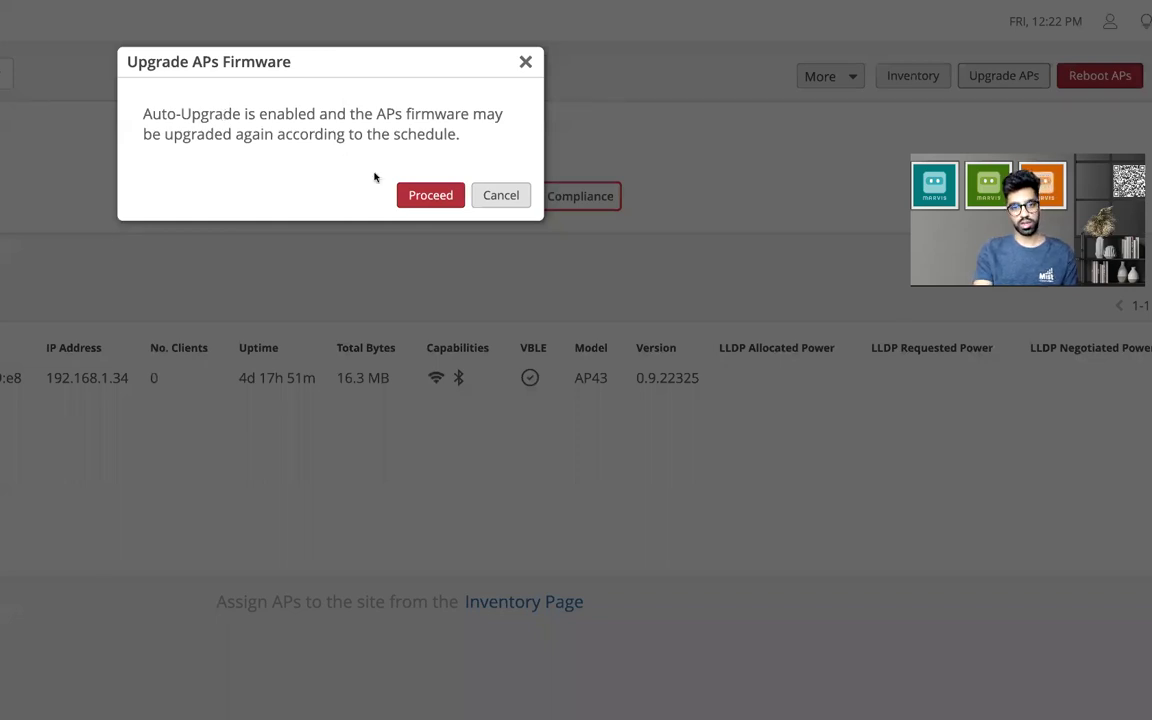
# Proceed past the auto-upgrade warning and choose 0.8.21602 (rc2) as the upgrade version
pyautogui.click(430, 196)
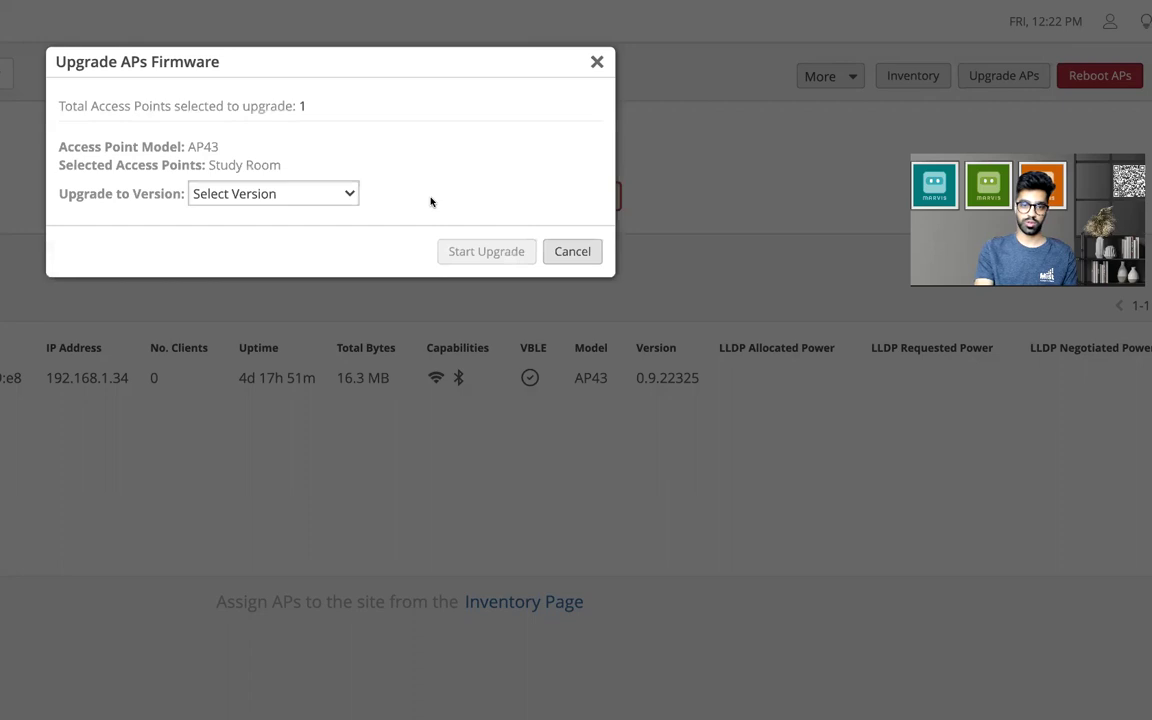
pyautogui.click(350, 197)
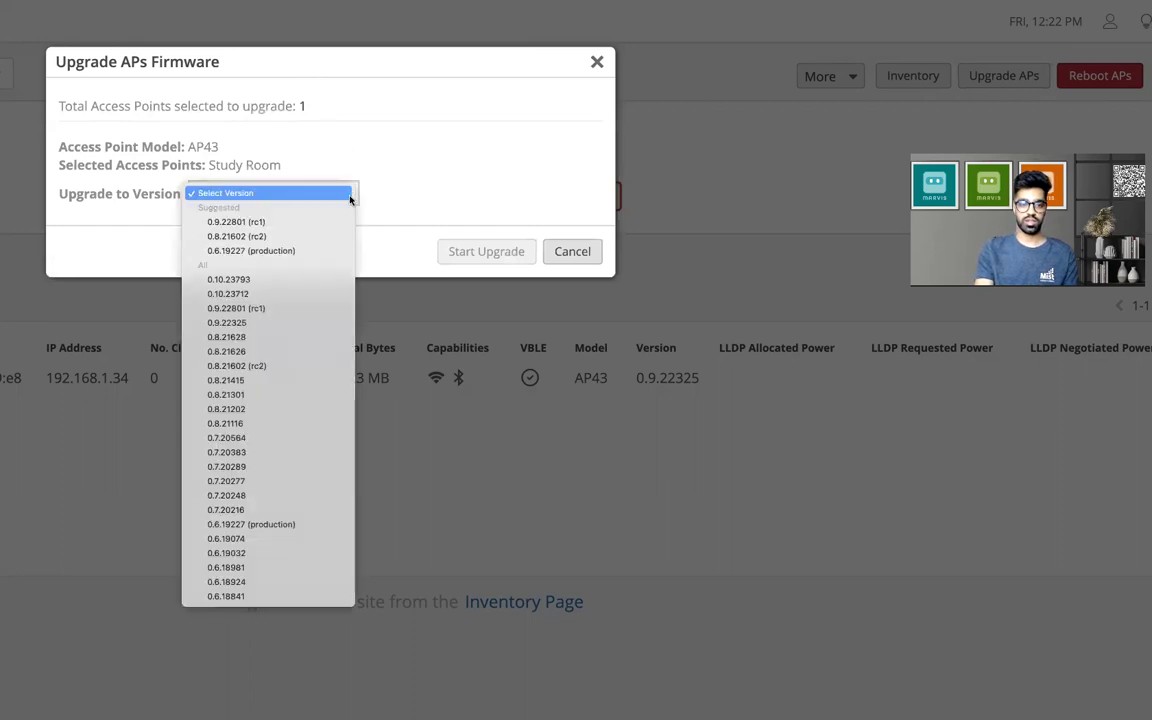
pyautogui.click(255, 236)
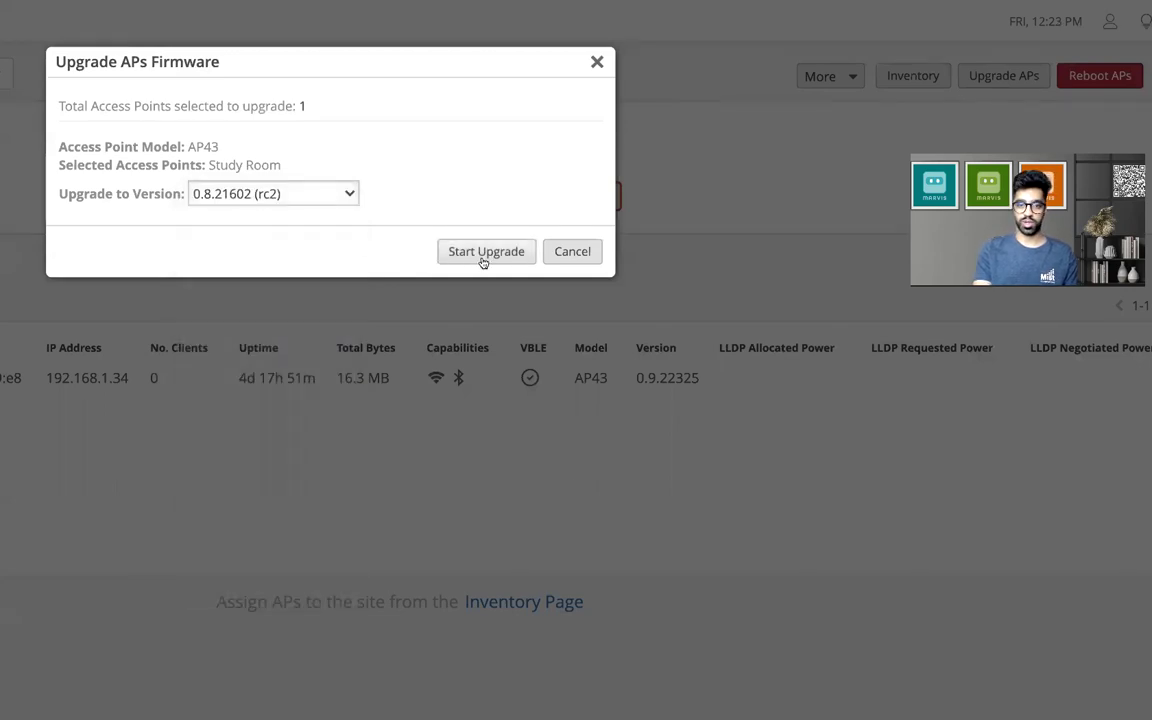
# Cancel the Upgrade APs Firmware dialog, returning to the Access Points list without upgrading
pyautogui.click(561, 251)
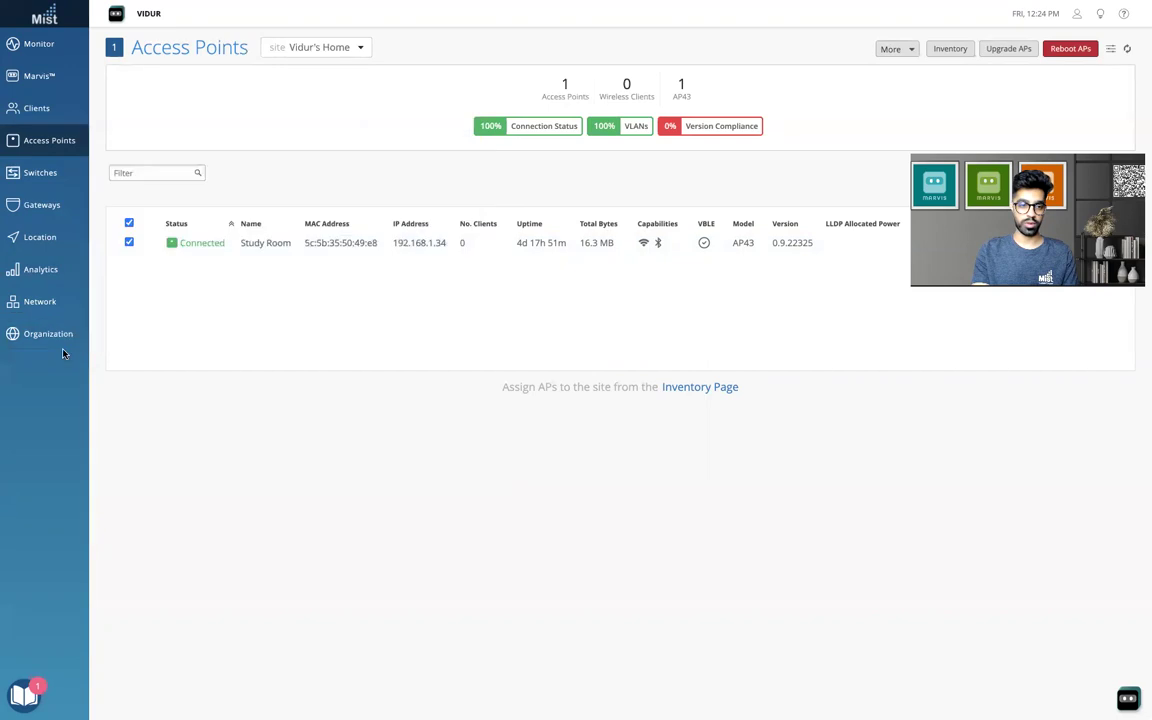
# Open the home site from Organization > Site Configuration and scroll down to Firmware Upgrade
pyautogui.moveTo(55, 334)
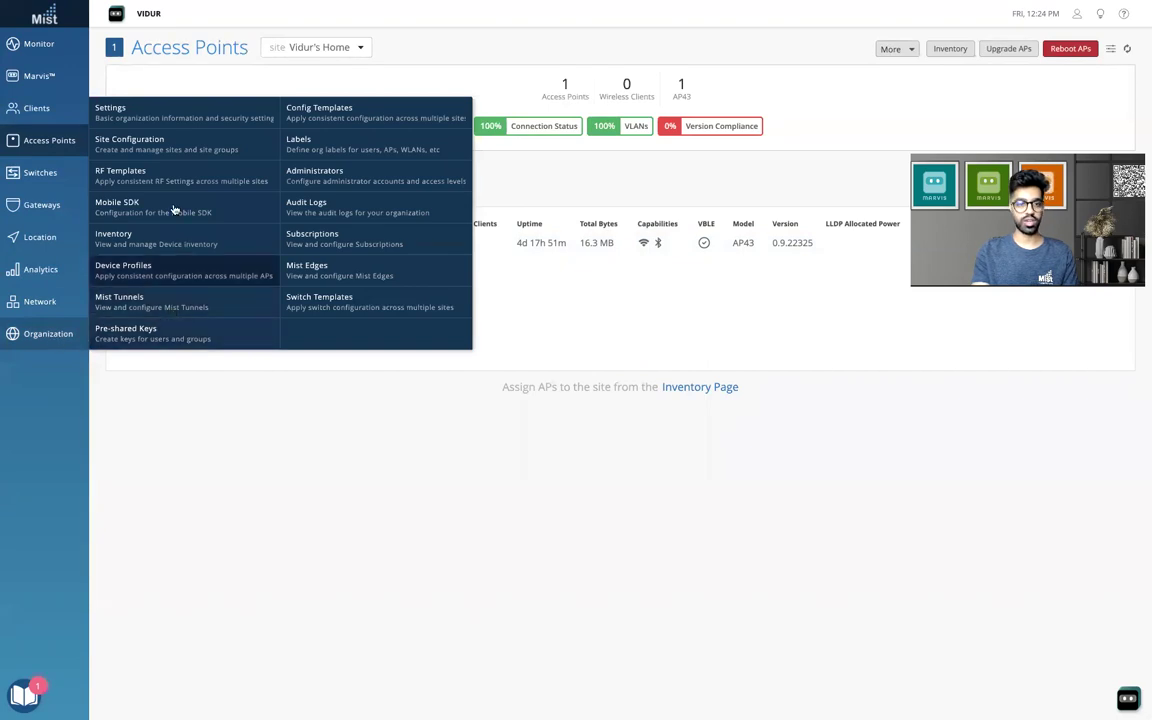
pyautogui.click(176, 147)
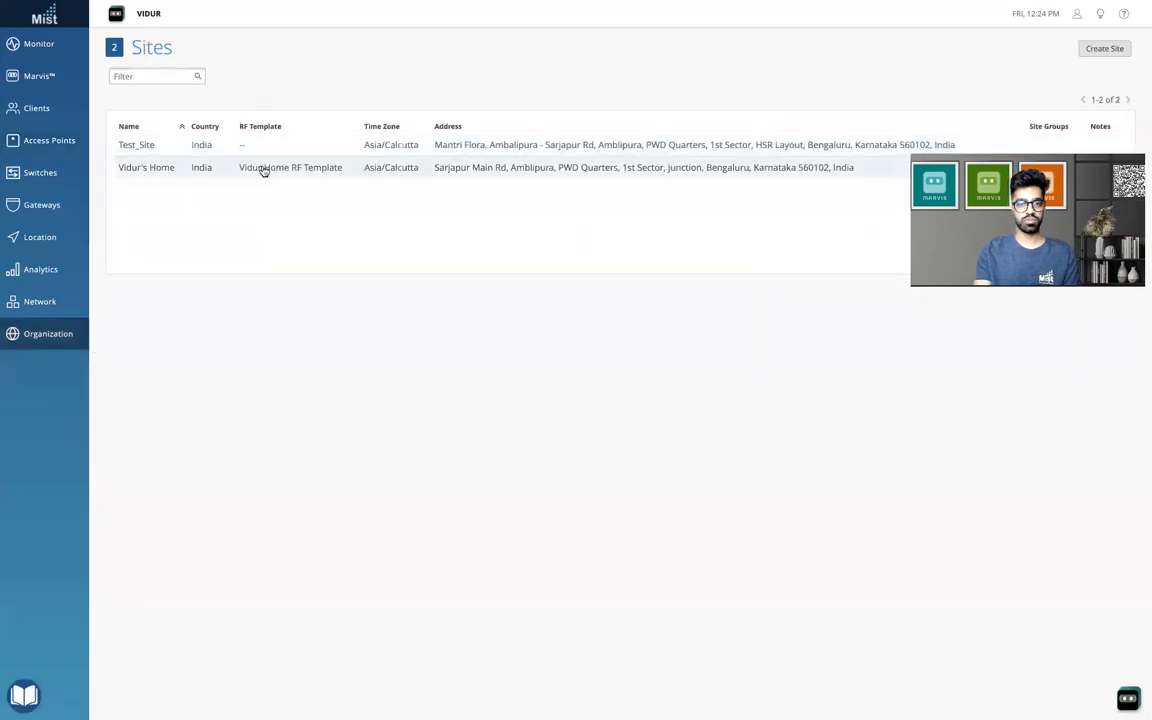
pyautogui.click(346, 170)
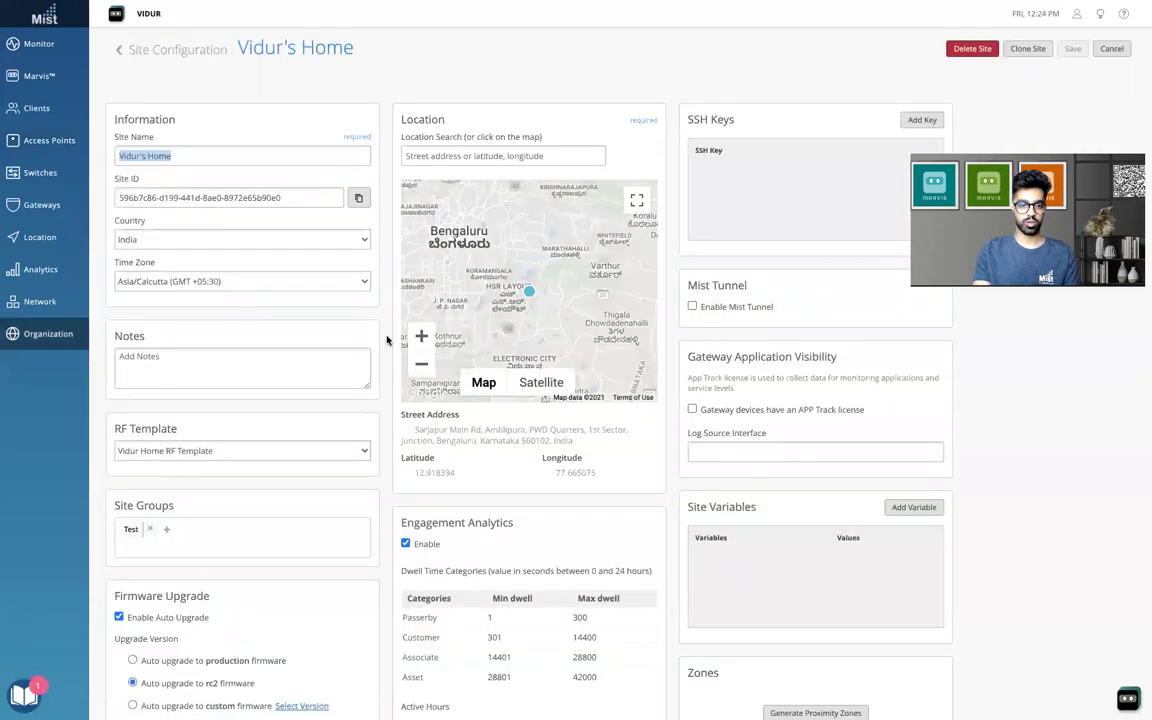
pyautogui.scroll(-3, 386, 337)
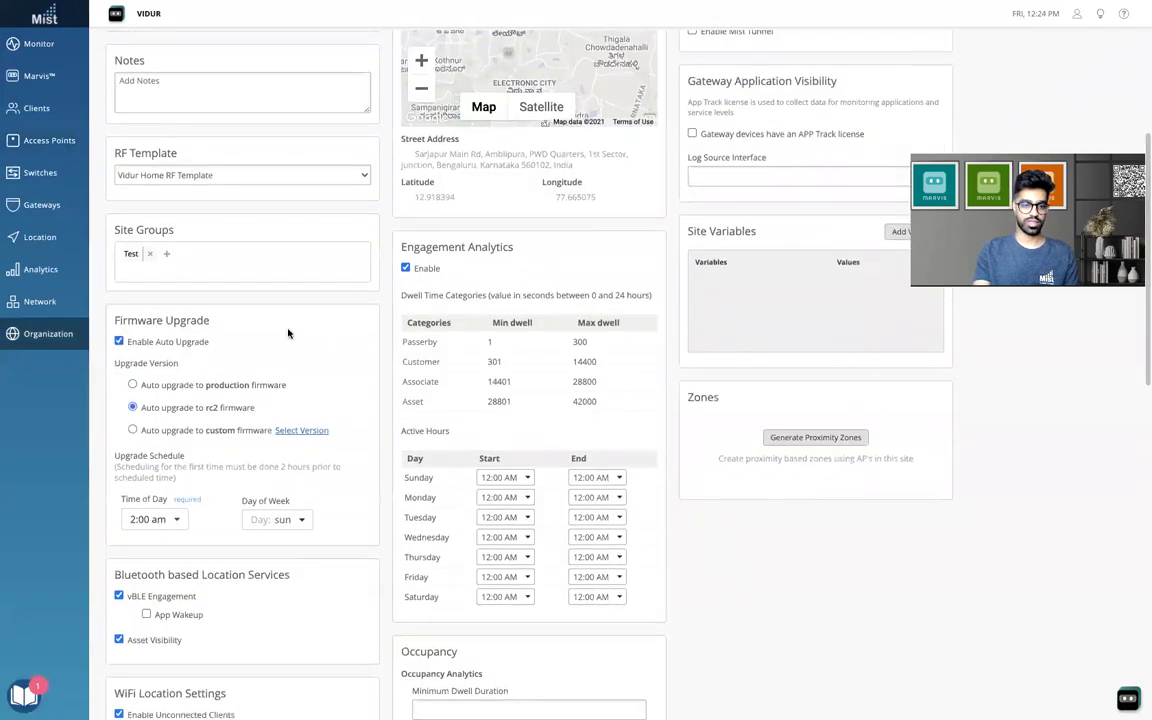
pyautogui.scroll(-2, 288, 329)
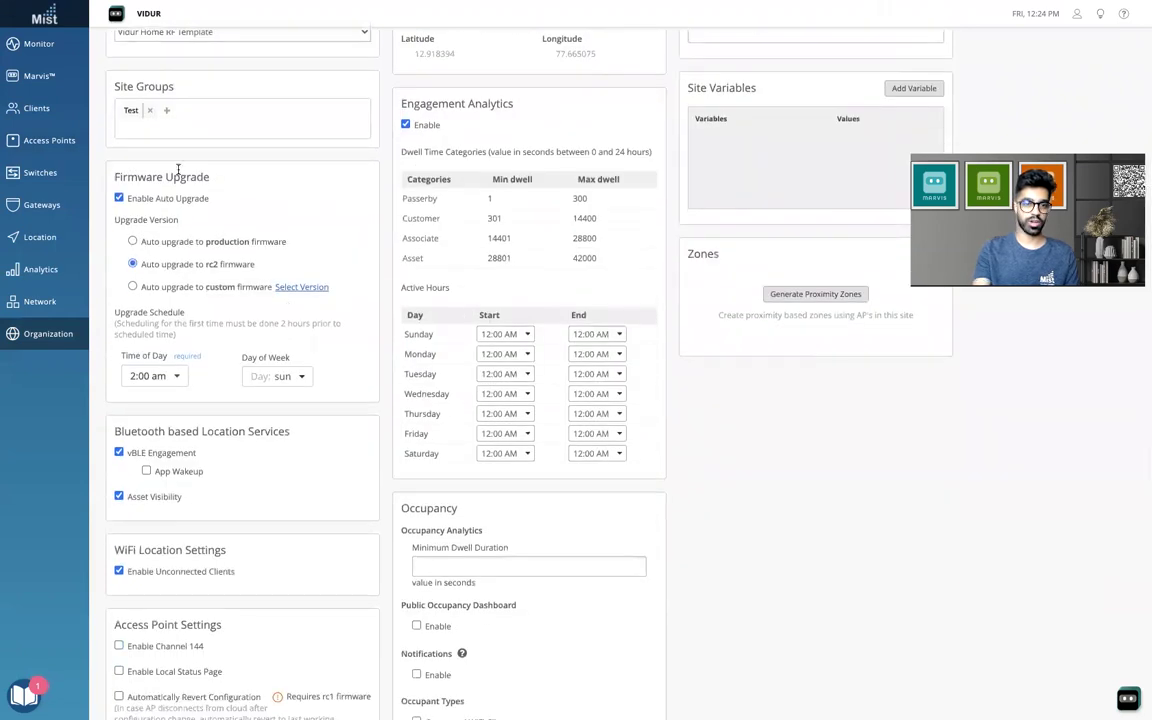
pyautogui.scroll(-1, 180, 196)
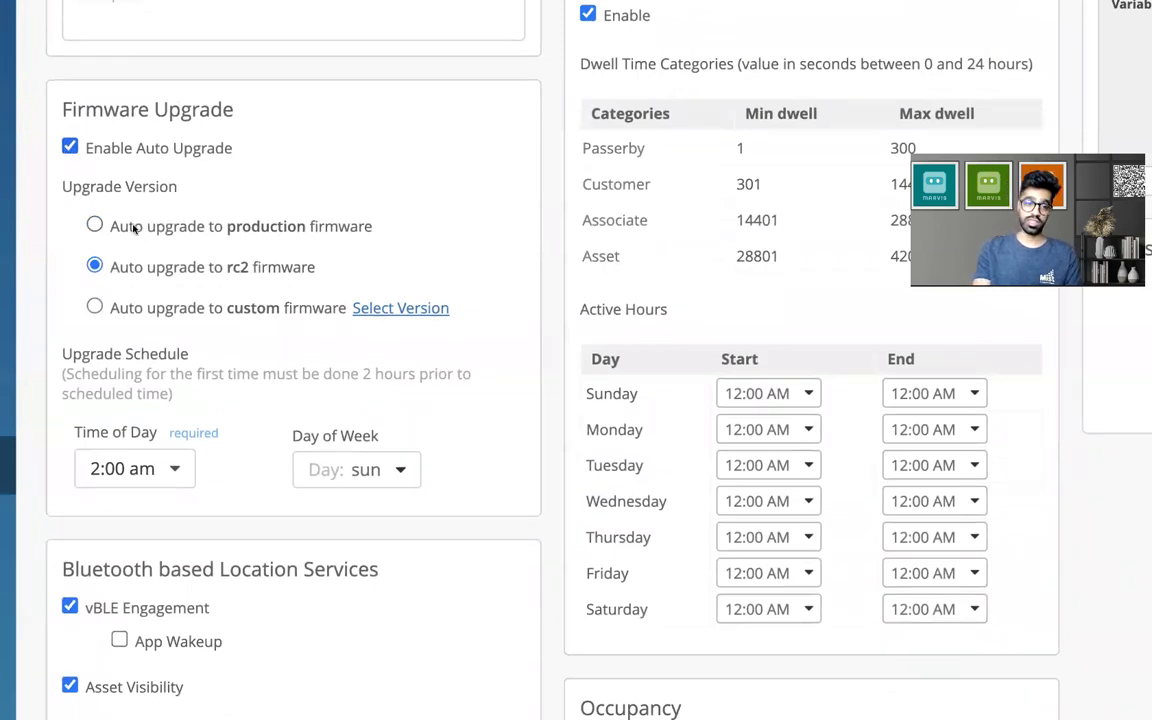
# Highlight the production, rc2 and custom firmware auto-upgrade option texts
pyautogui.moveTo(113, 229); pyautogui.dragTo(367, 229)
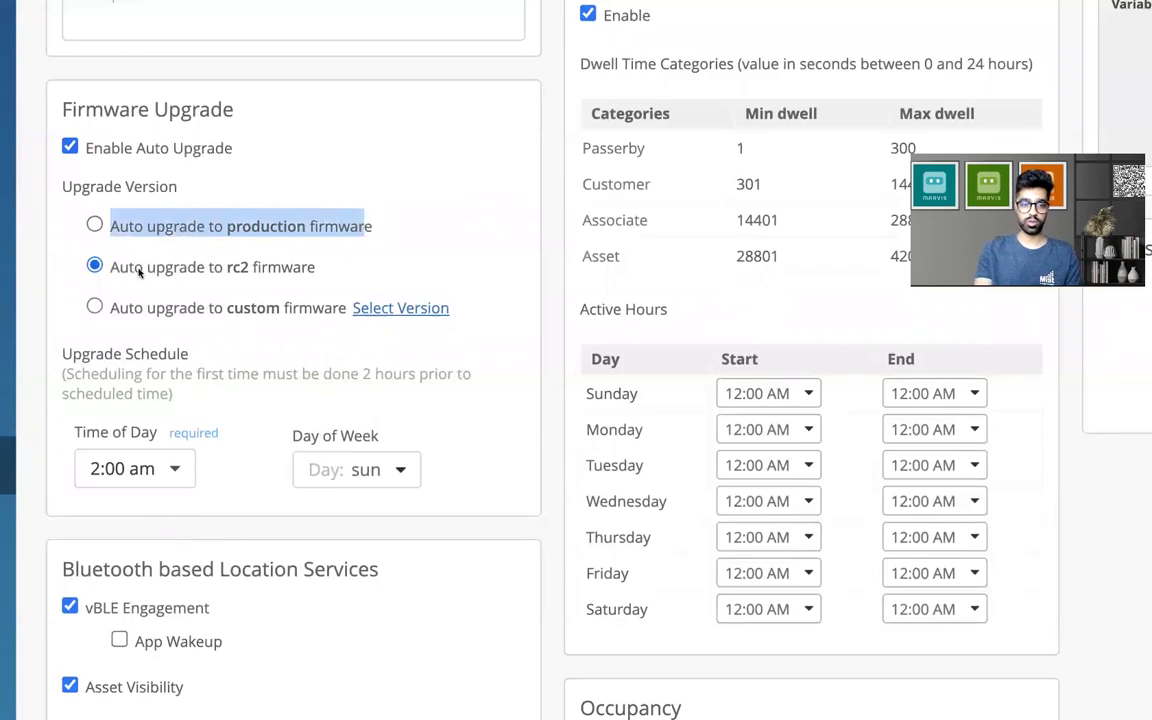
pyautogui.moveTo(118, 268); pyautogui.dragTo(303, 280)
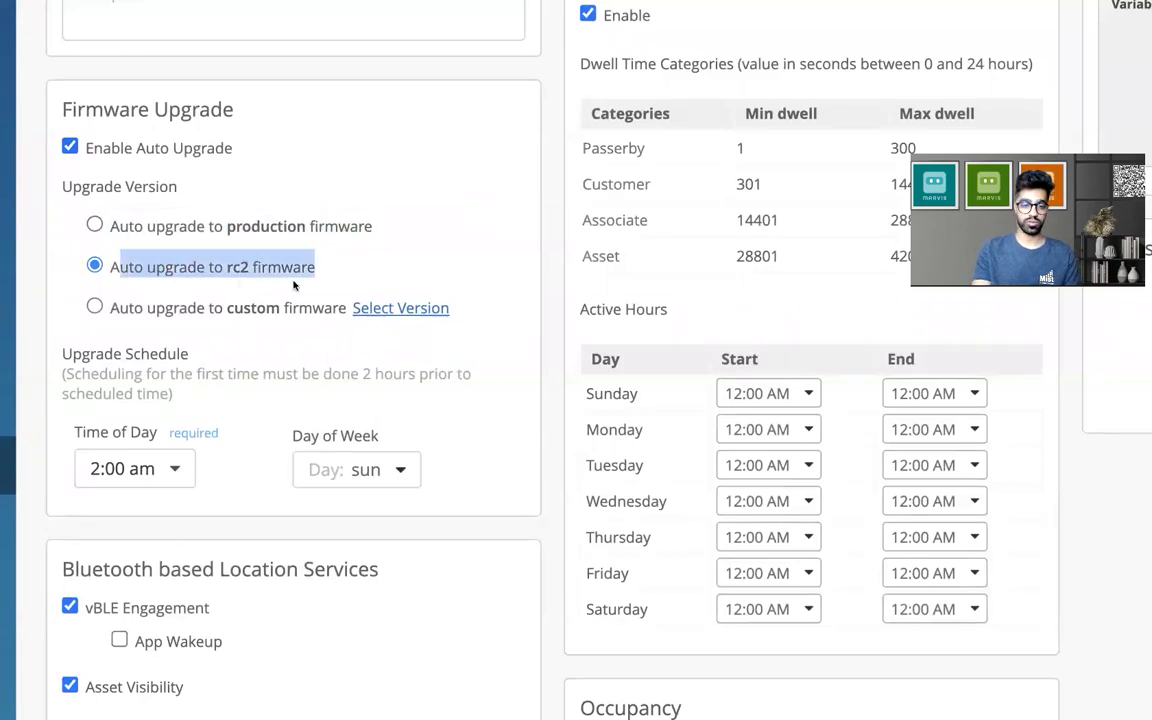
pyautogui.moveTo(111, 310); pyautogui.dragTo(283, 330)
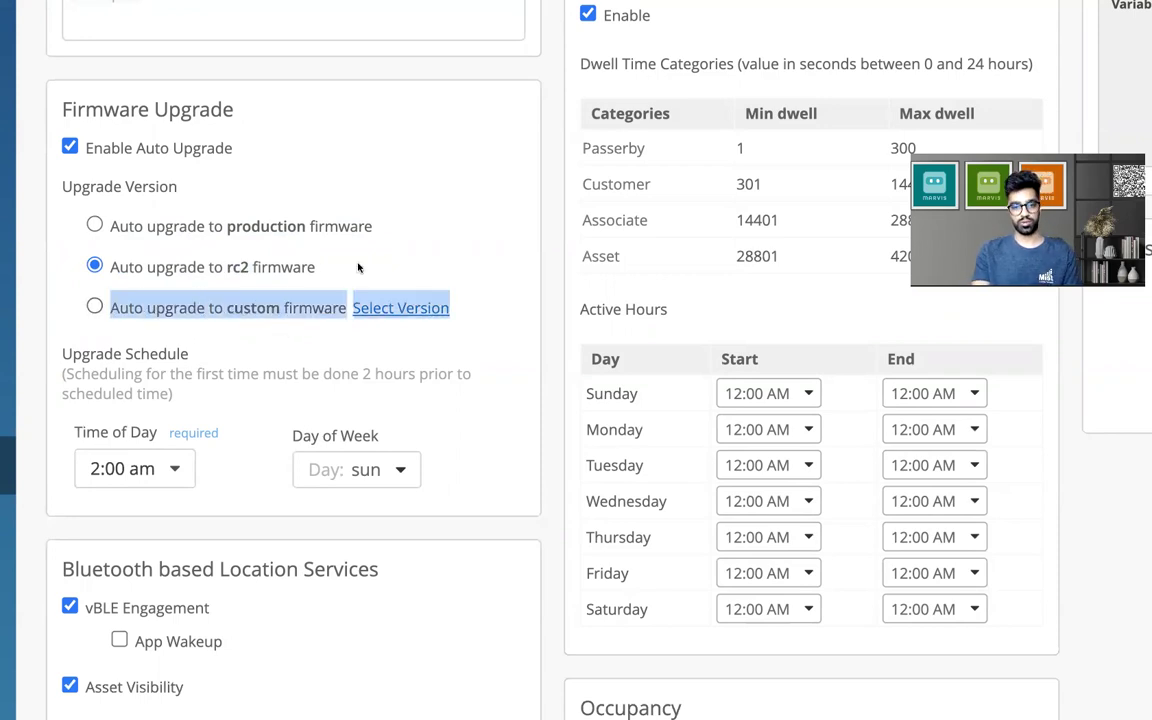
pyautogui.click(420, 251)
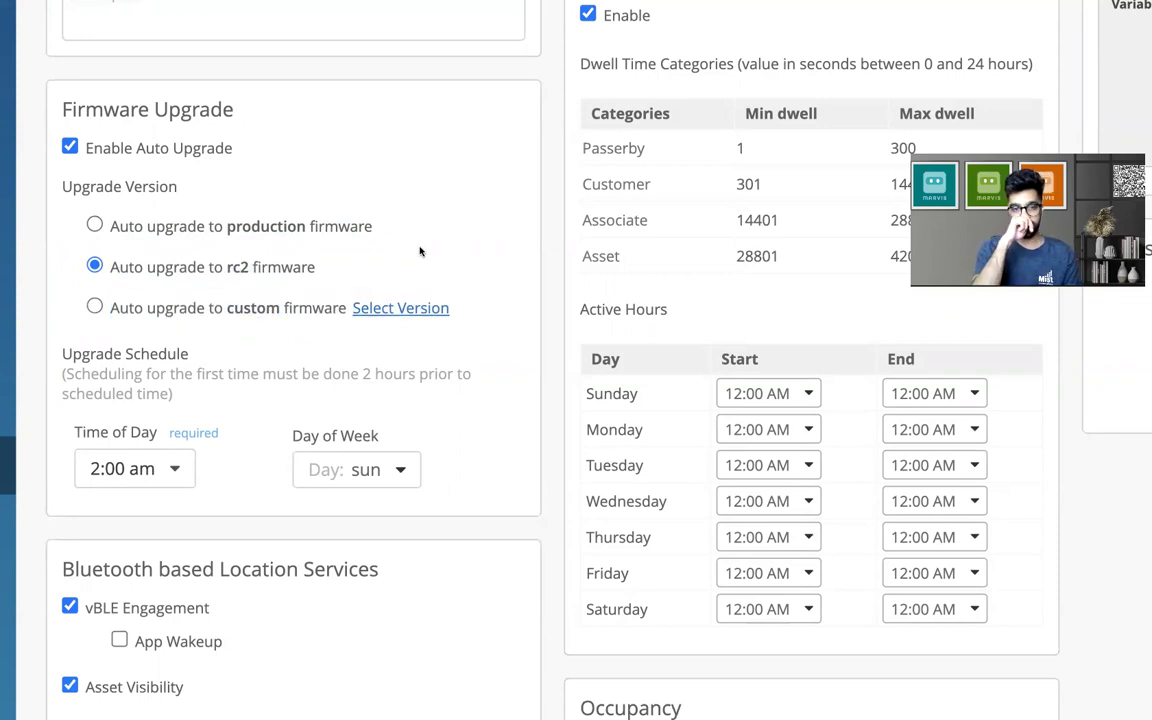
# Switch auto-upgrade to custom firmware and scroll through the per-model version list
pyautogui.click(380, 310)
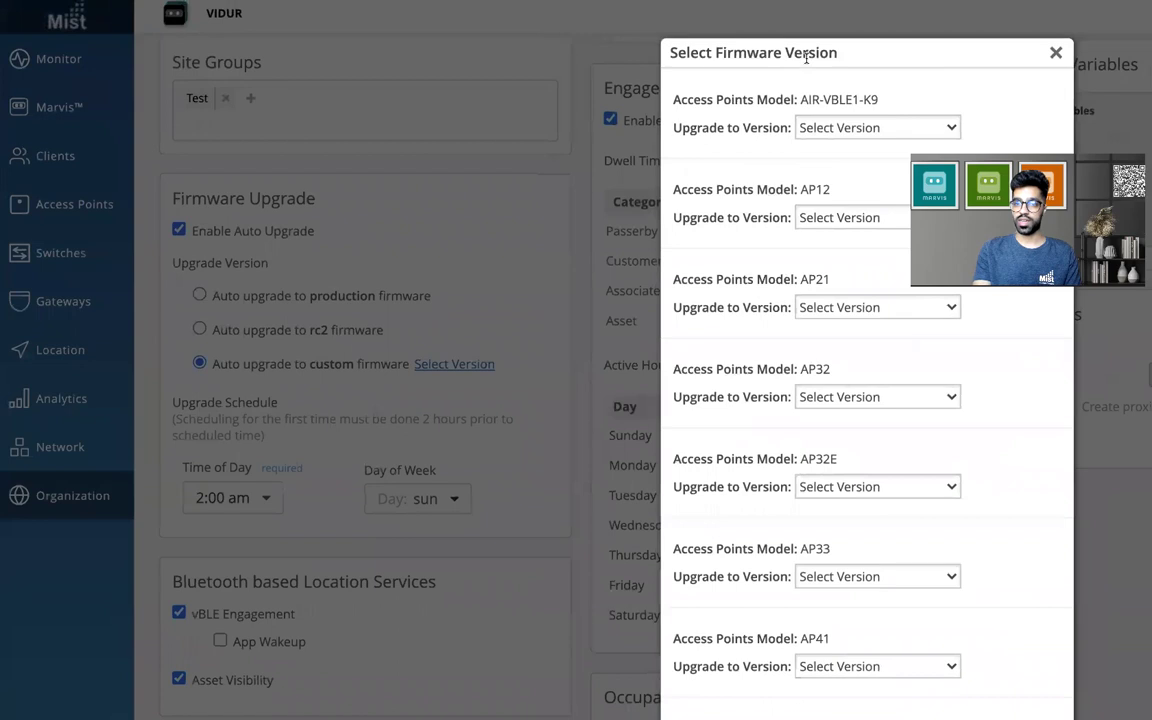
pyautogui.scroll(-1, 823, 140)
pyautogui.scroll(-1, 823, 149)
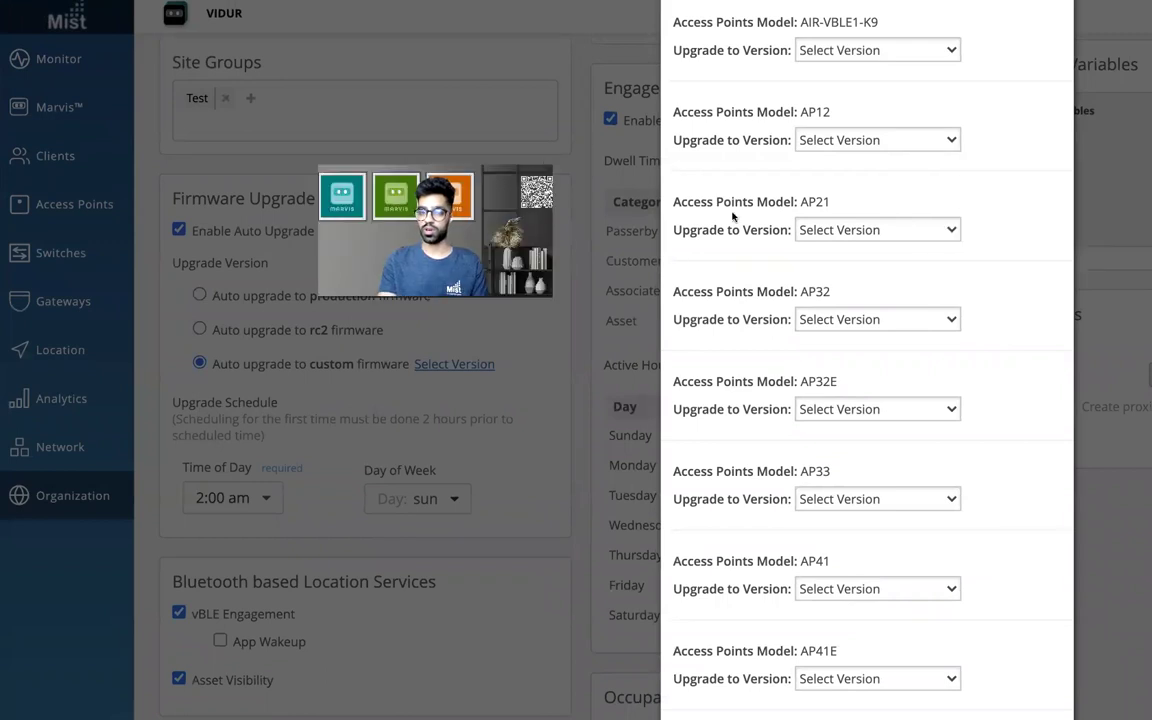
pyautogui.scroll(1, 733, 220)
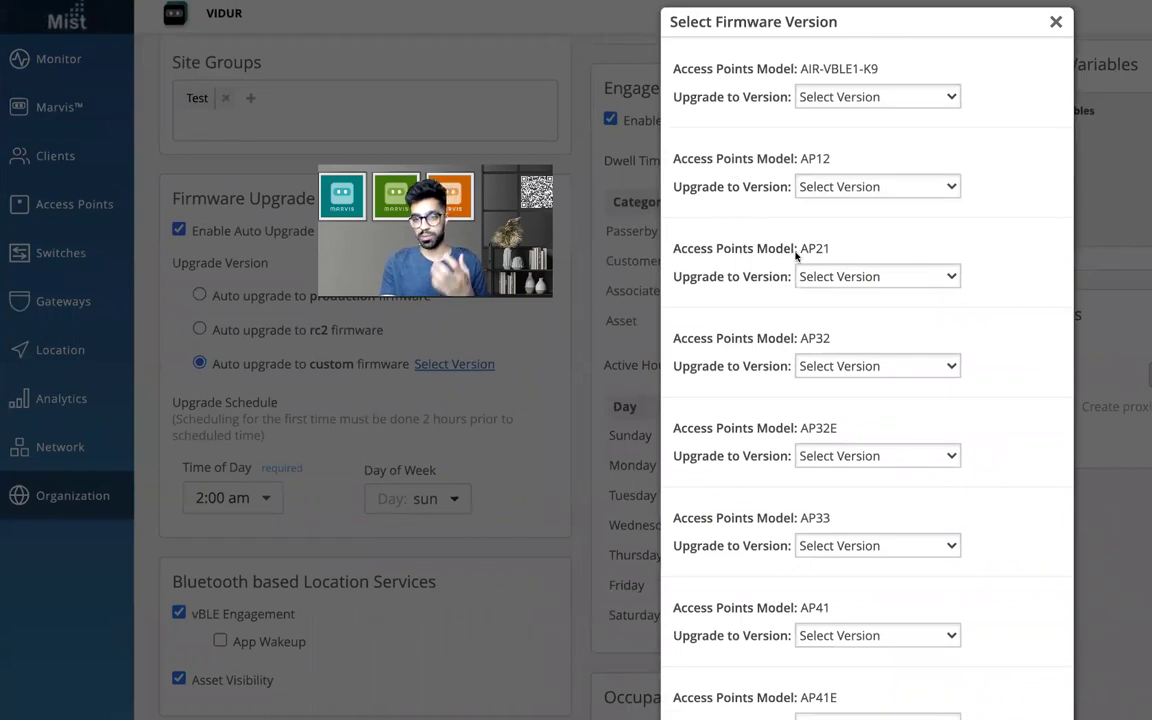
pyautogui.scroll(-1, 812, 310)
pyautogui.scroll(-3, 812, 313)
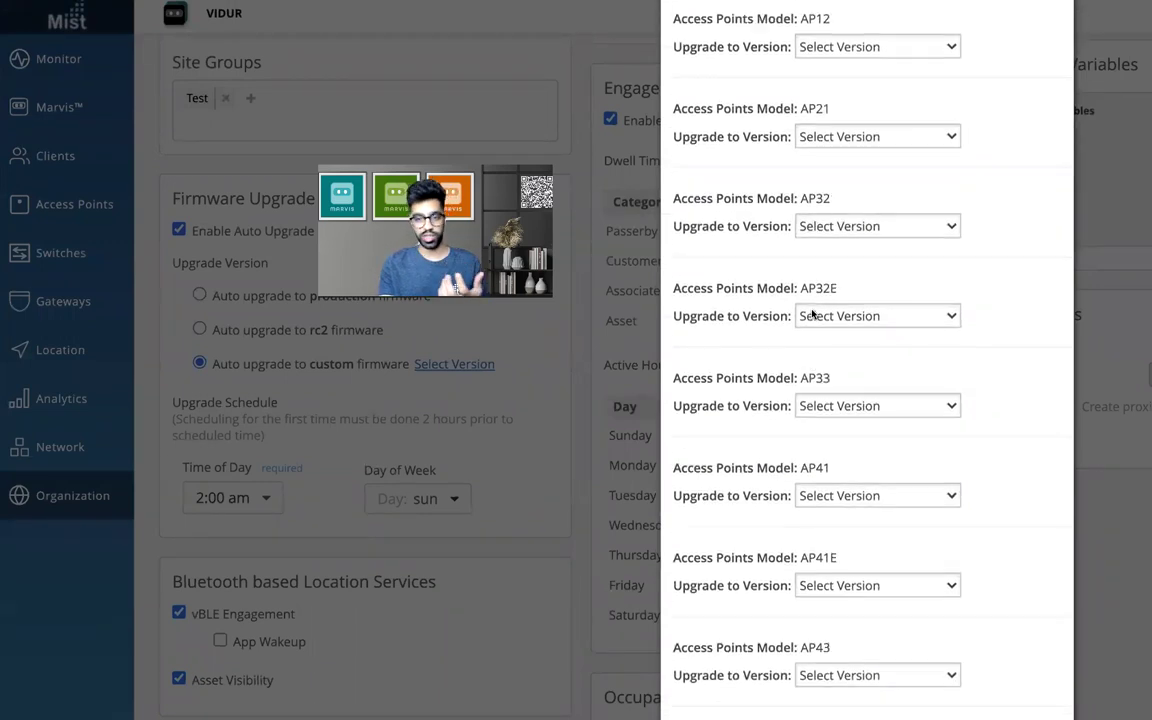
pyautogui.scroll(-2, 812, 313)
pyautogui.scroll(-3, 812, 313)
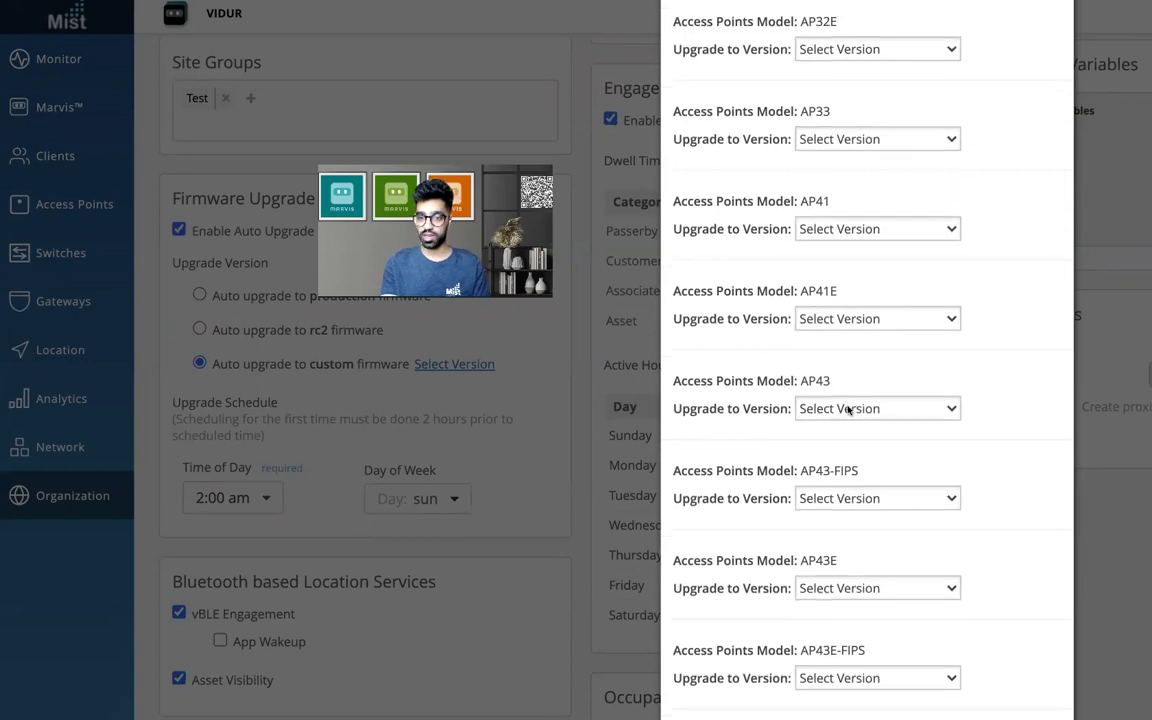
pyautogui.scroll(-1, 848, 406)
# Set the AP43 target firmware version to 0.9.22801 (rc1)
pyautogui.click(863, 350)
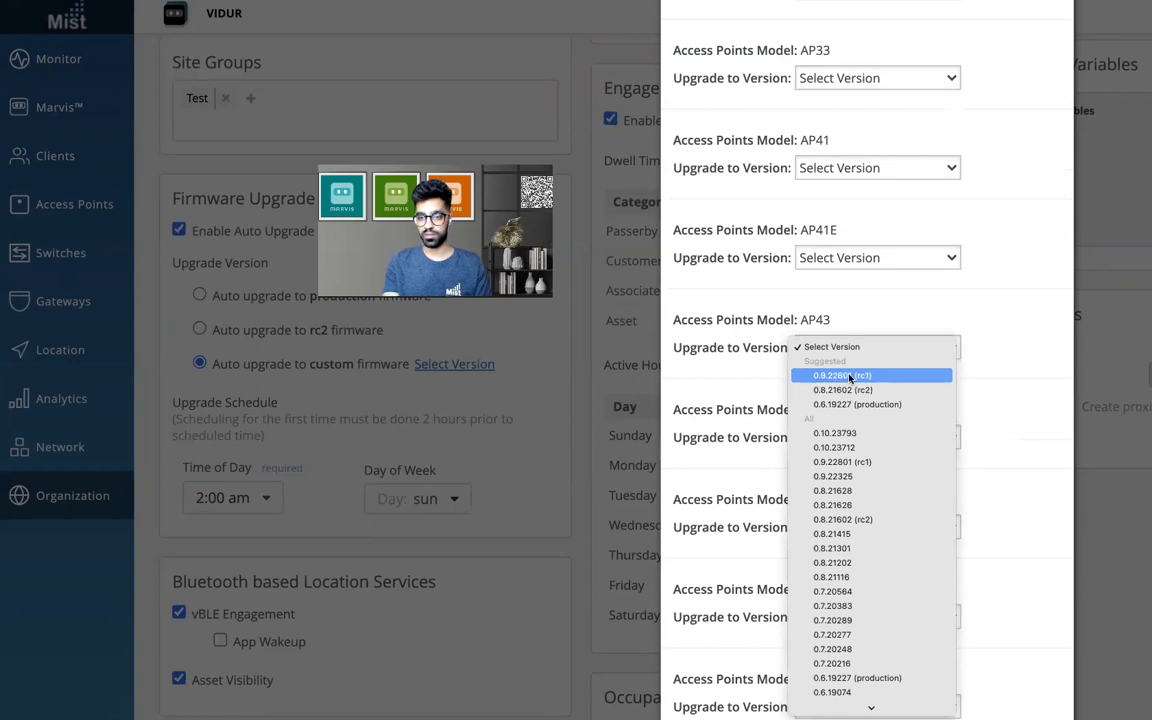
pyautogui.click(843, 375)
pyautogui.scroll(-4, 918, 316)
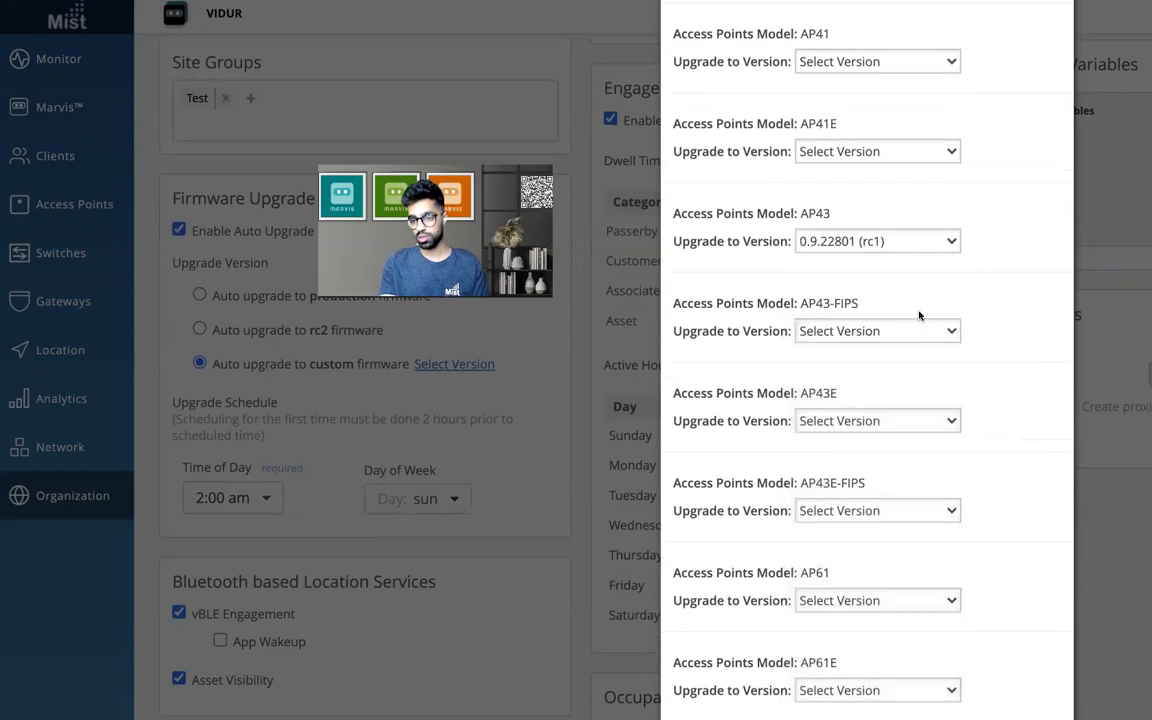
pyautogui.scroll(-2, 918, 519)
pyautogui.scroll(-2, 918, 519)
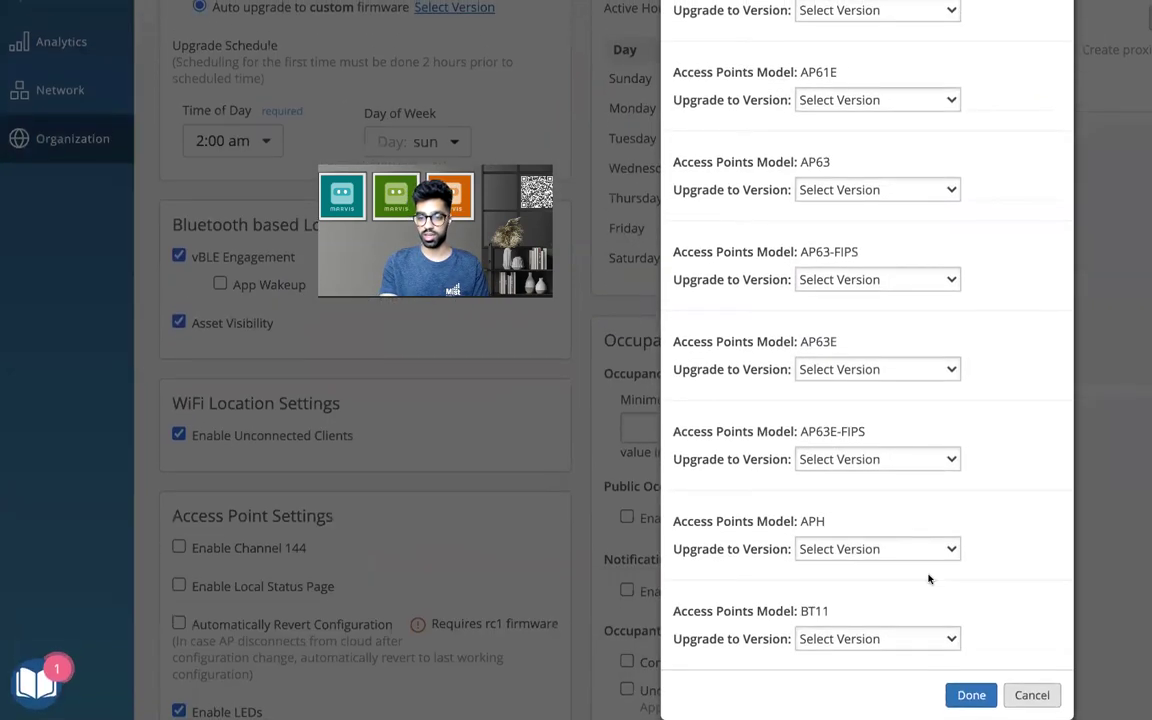
pyautogui.click(962, 692)
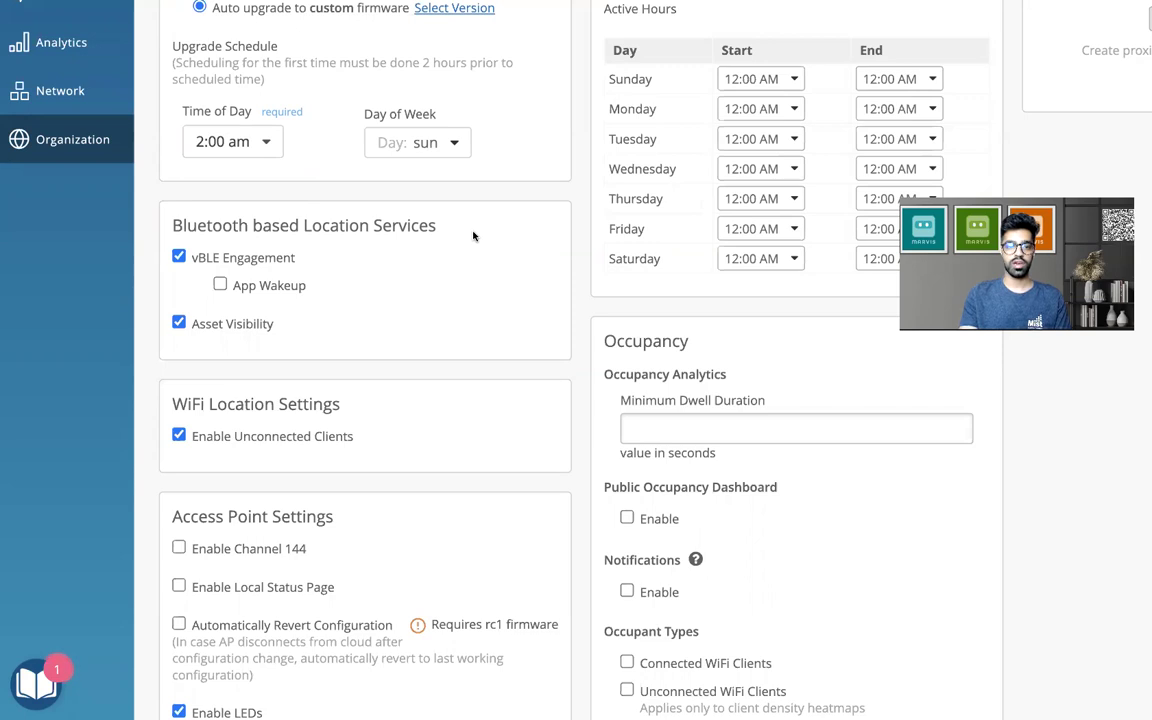
pyautogui.scroll(3, 471, 234)
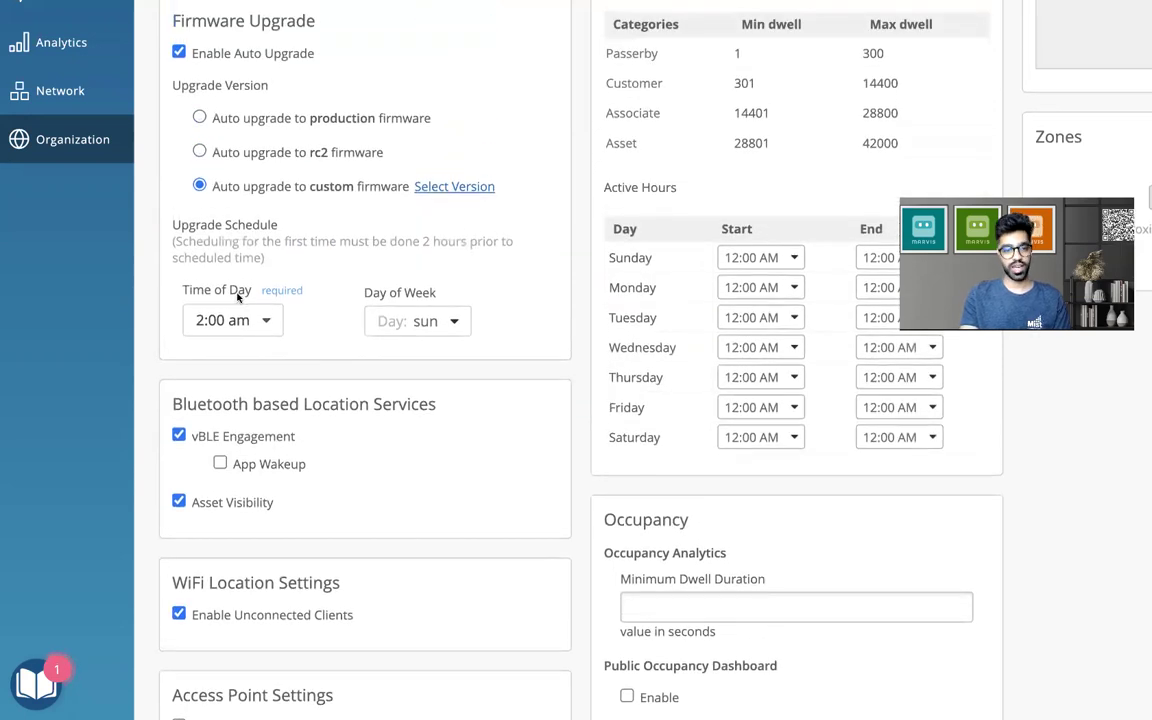
pyautogui.moveTo(248, 293); pyautogui.dragTo(169, 299)
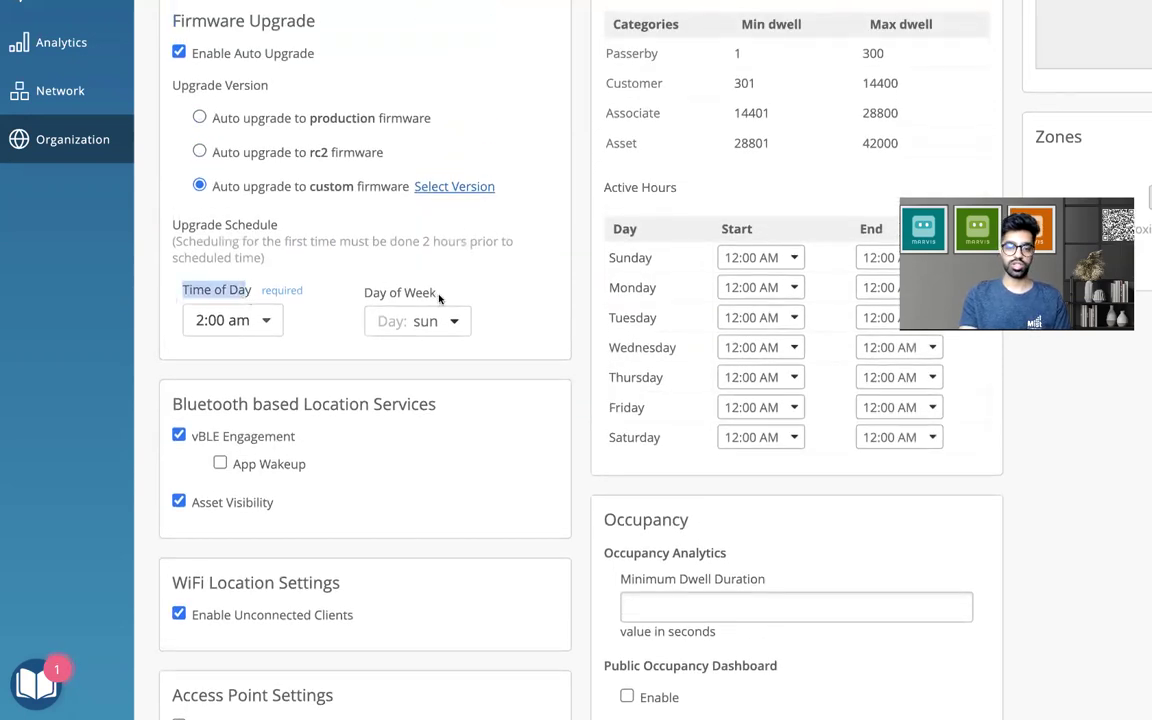
pyautogui.moveTo(436, 292); pyautogui.dragTo(354, 298)
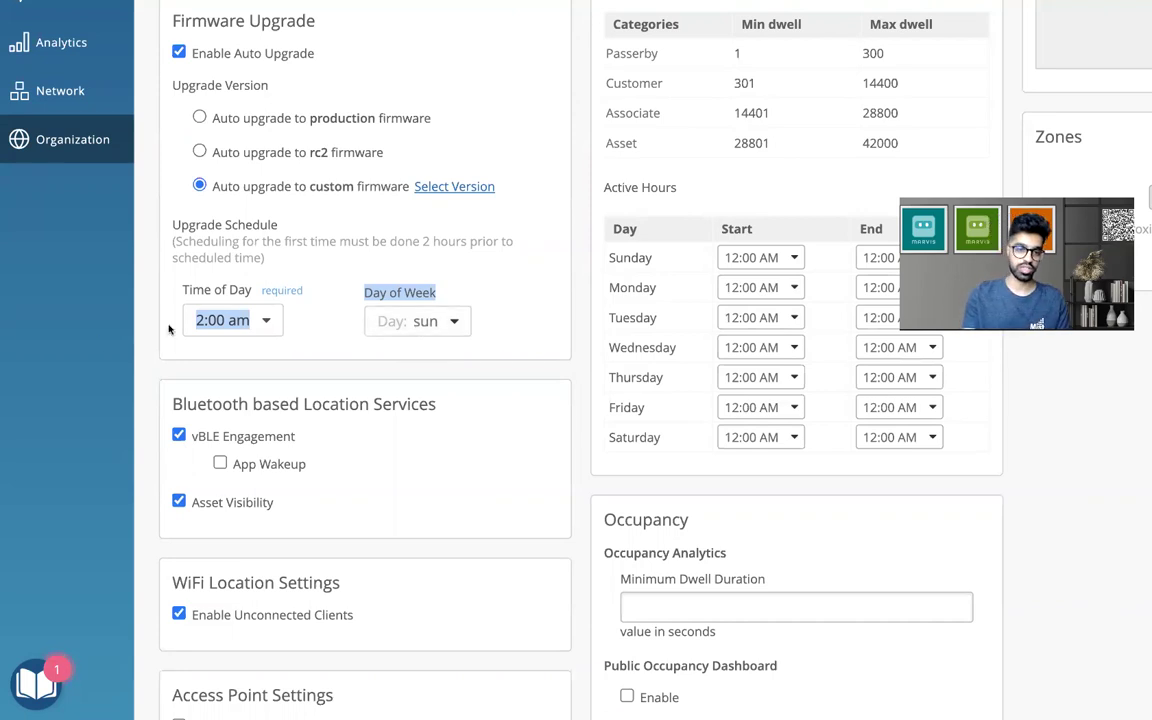
pyautogui.click(266, 321)
pyautogui.scroll(-2, 239, 365)
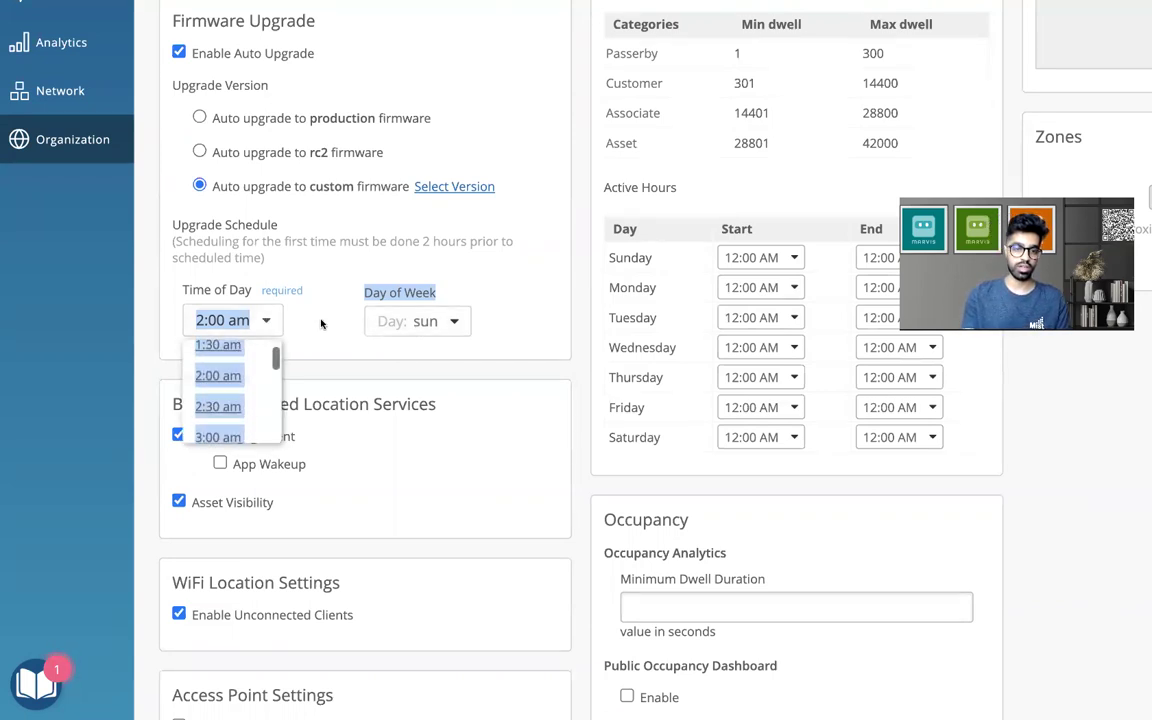
pyautogui.click(321, 324)
pyautogui.click(255, 320)
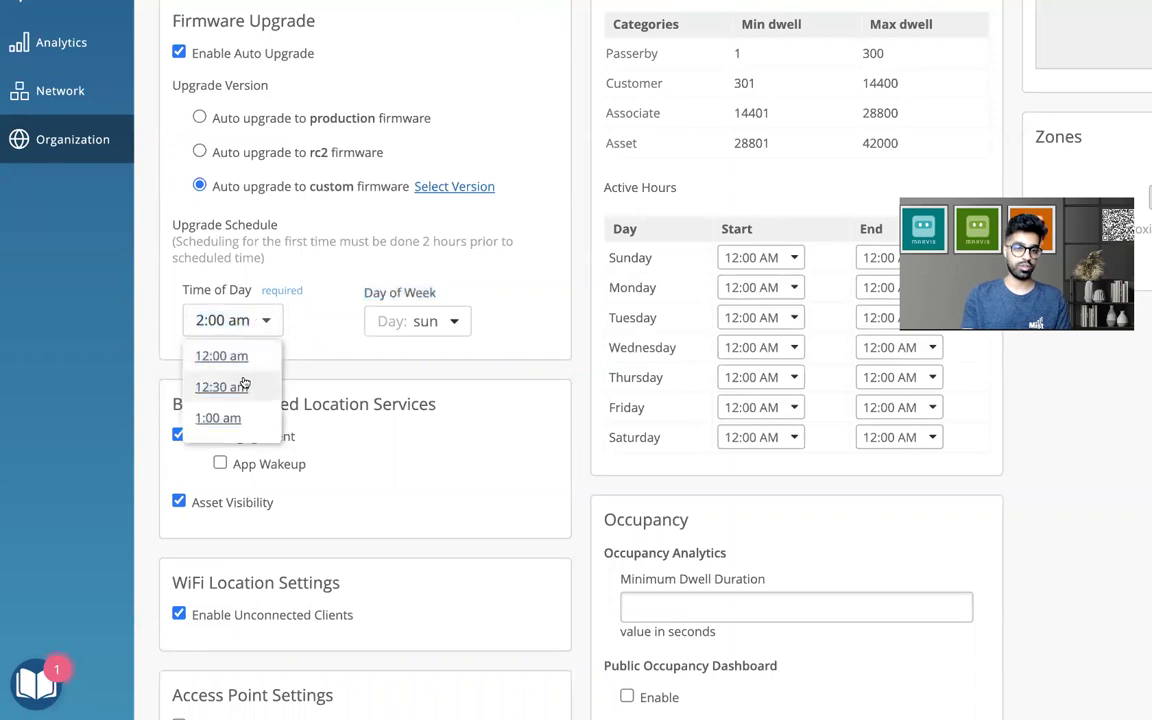
pyautogui.scroll(-3, 243, 382)
pyautogui.scroll(-9, 243, 382)
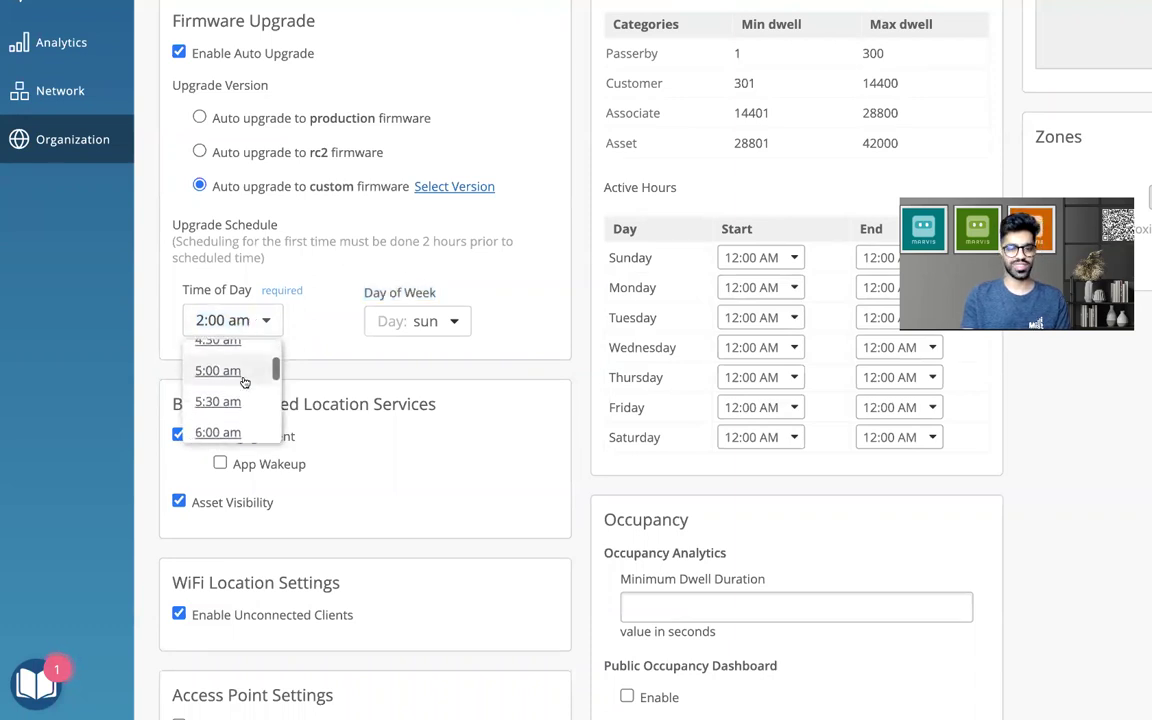
pyautogui.scroll(-3, 243, 384)
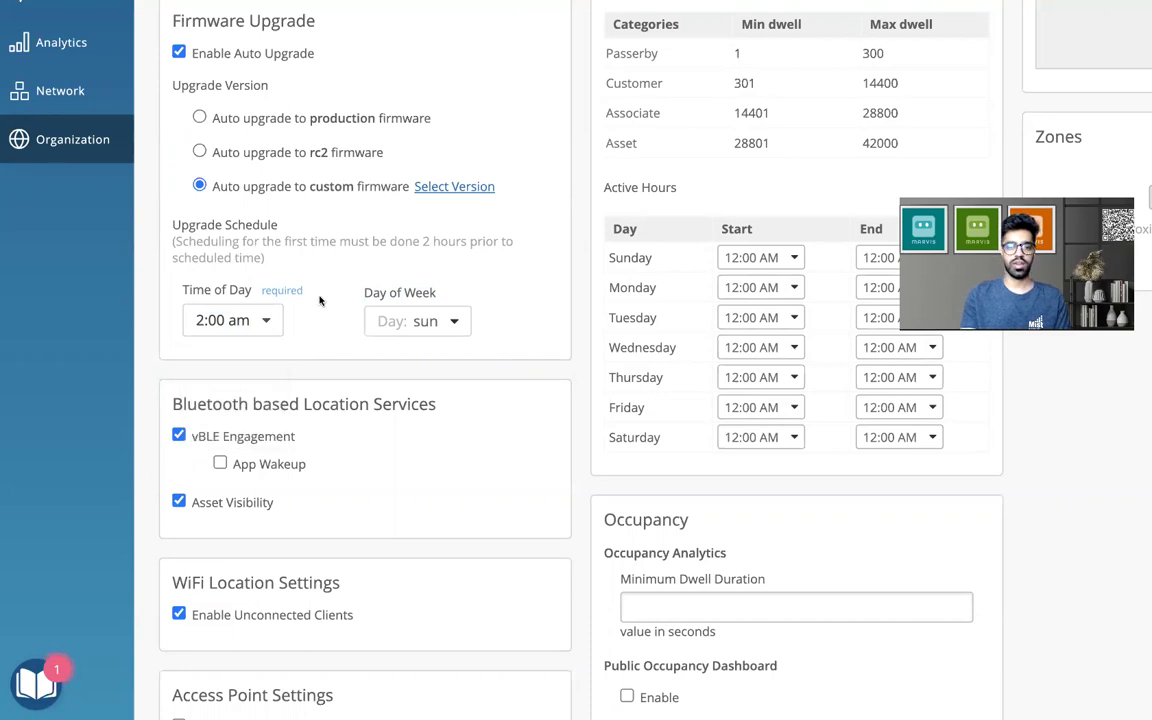
pyautogui.click(455, 325)
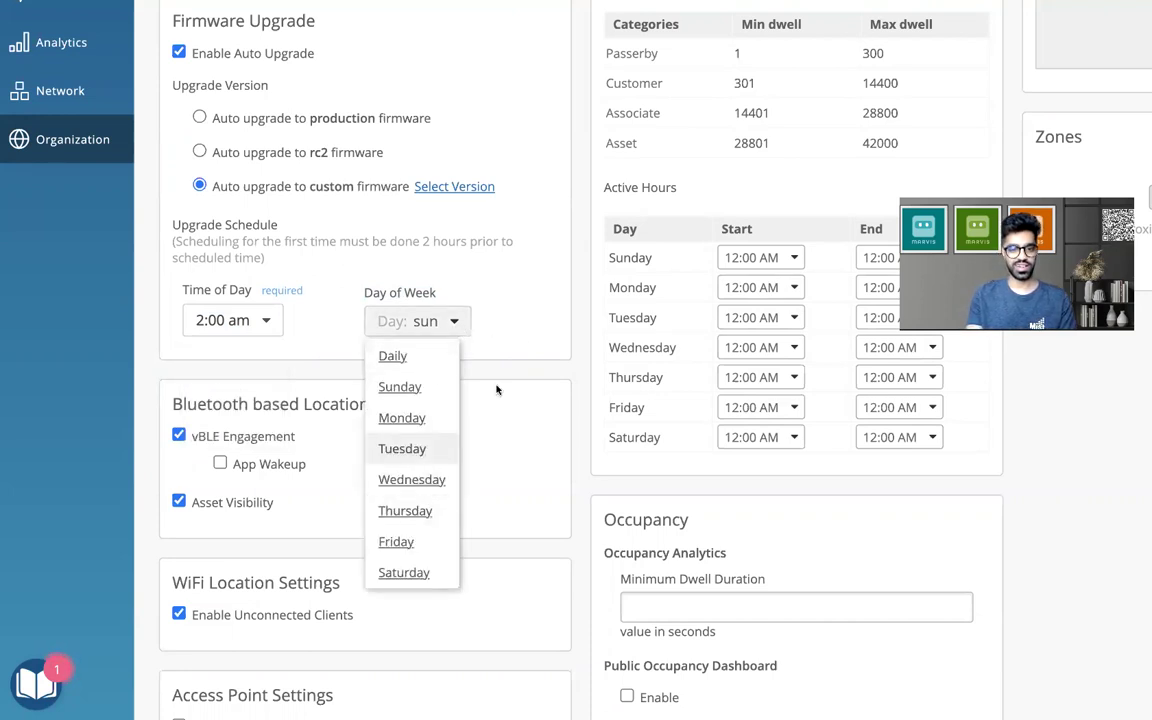
pyautogui.click(522, 309)
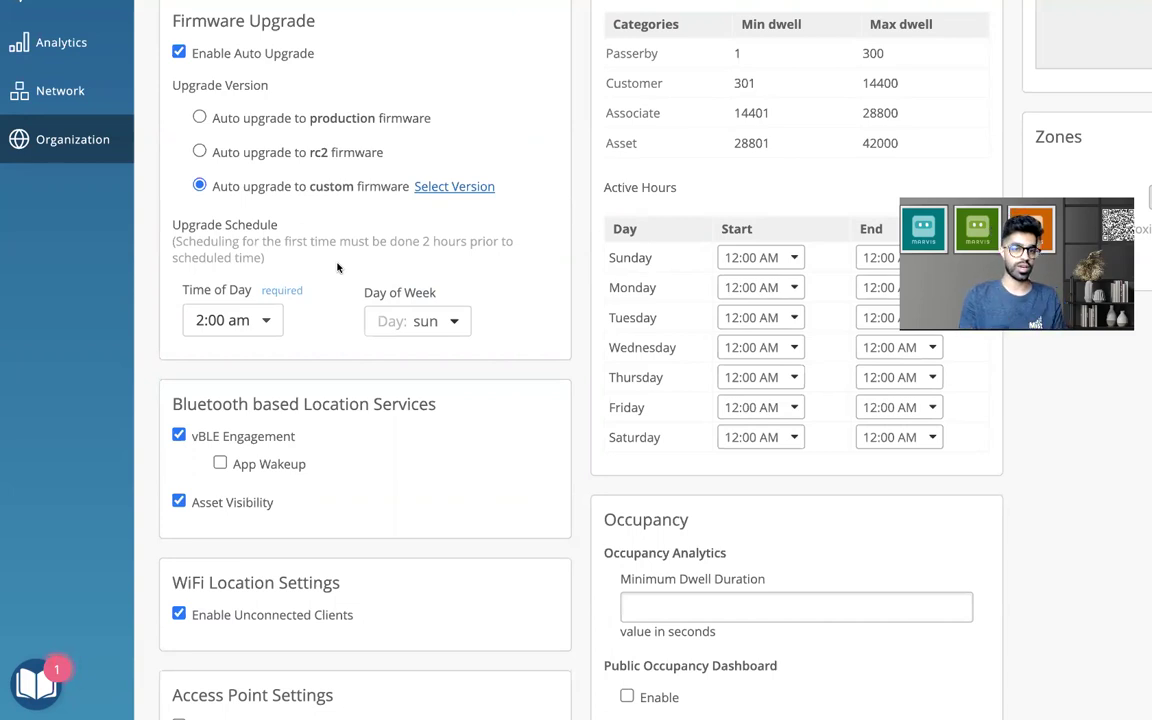
# Change the site's Firmware Upgrade option back to 'Auto upgrade to rc2 firmware'
pyautogui.scroll(1, 300, 210)
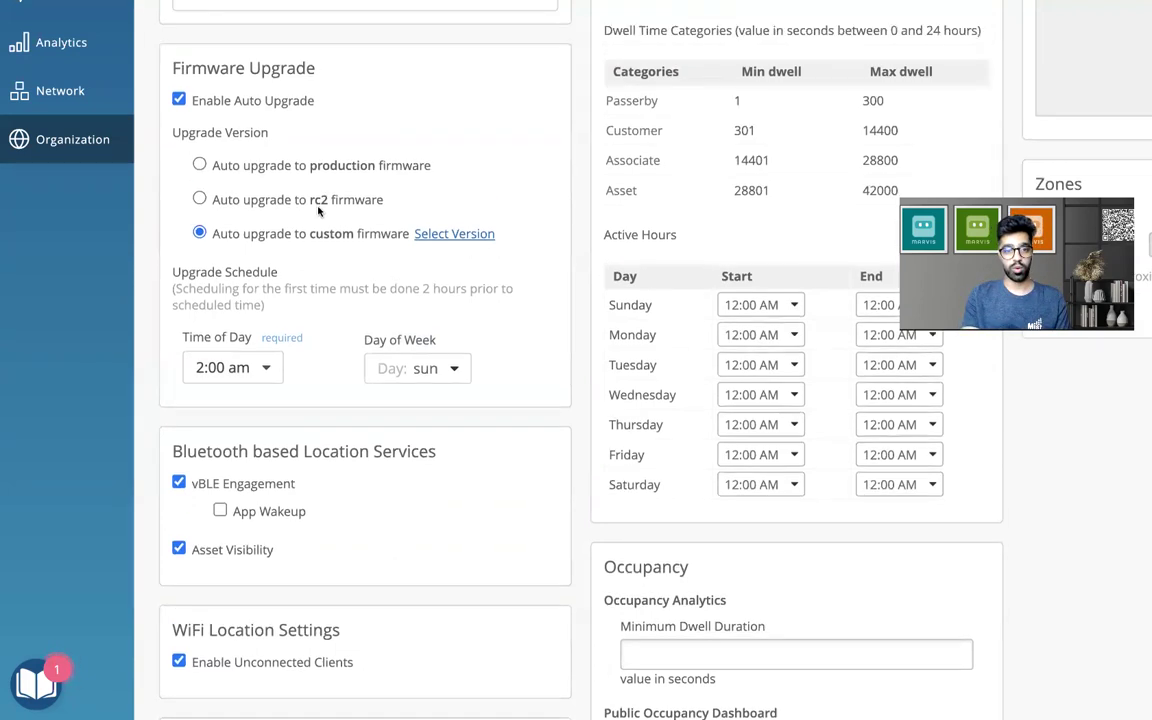
pyautogui.click(239, 213)
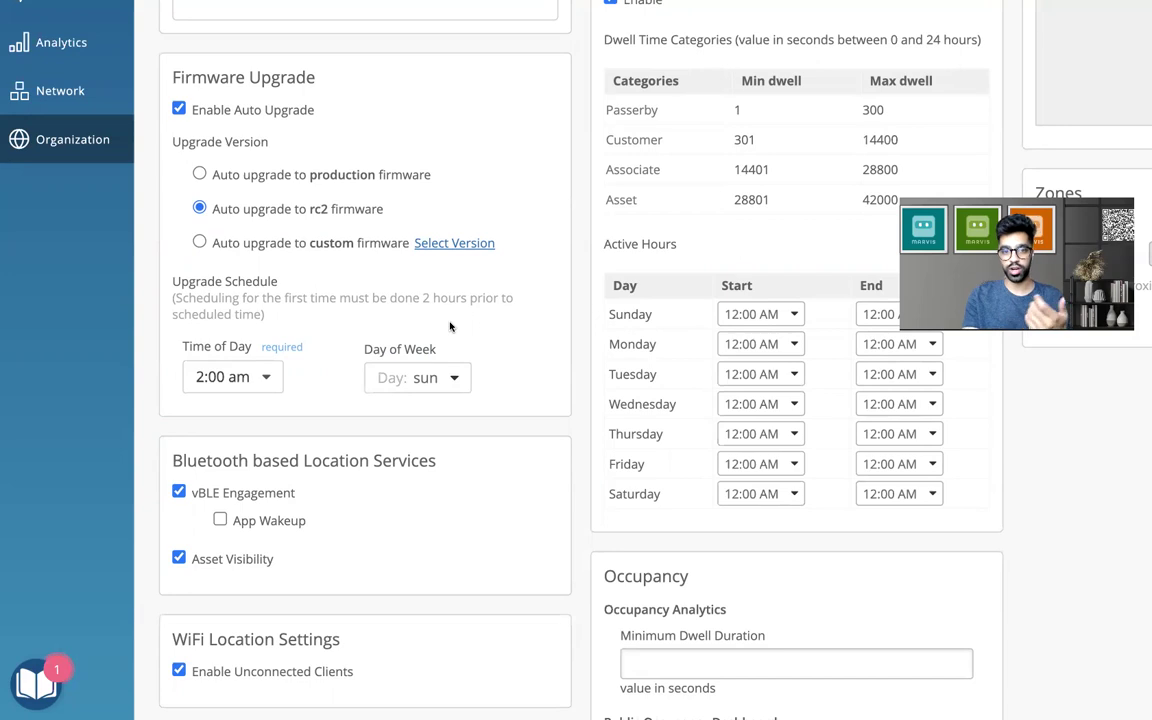
pyautogui.scroll(2, 450, 326)
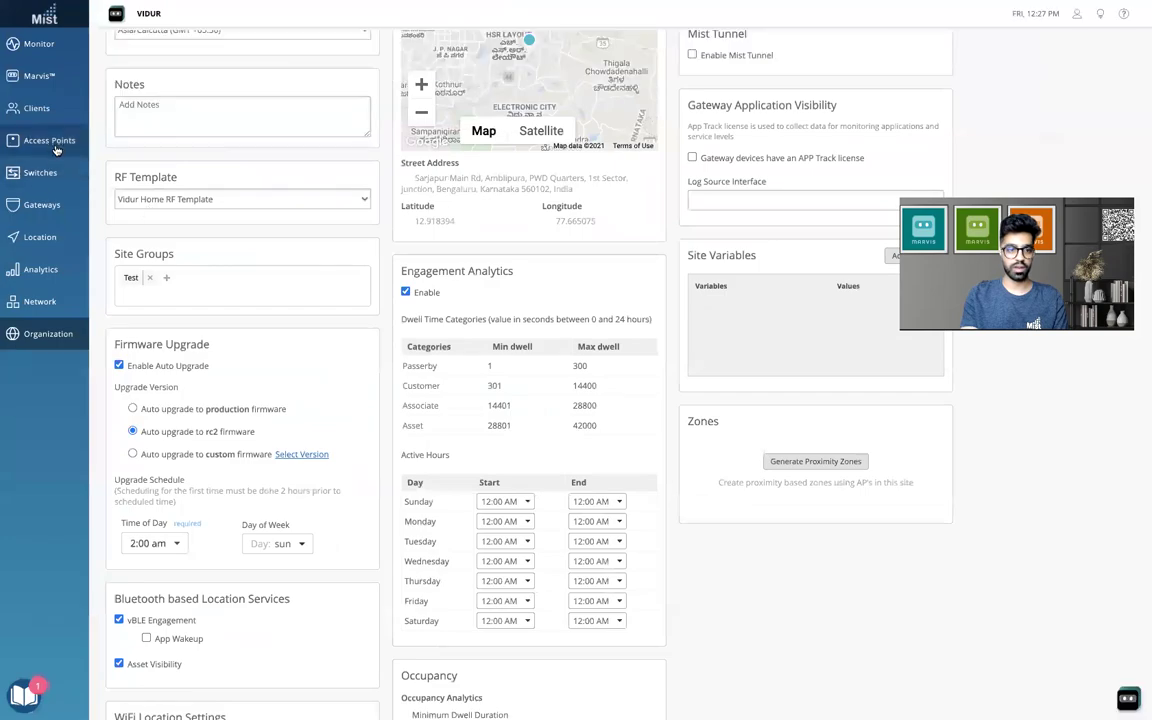
# Leave the unsaved page and highlight the Study Room AP's version 0.9.22325 in Access Points
pyautogui.click(57, 147)
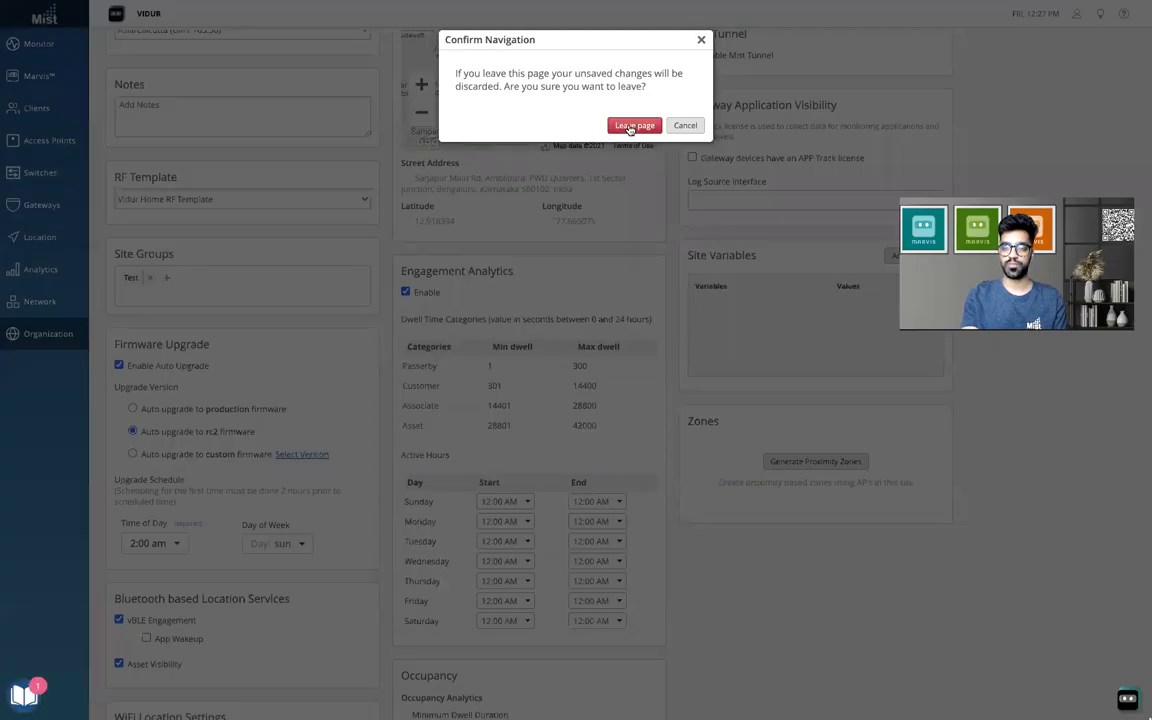
pyautogui.click(632, 123)
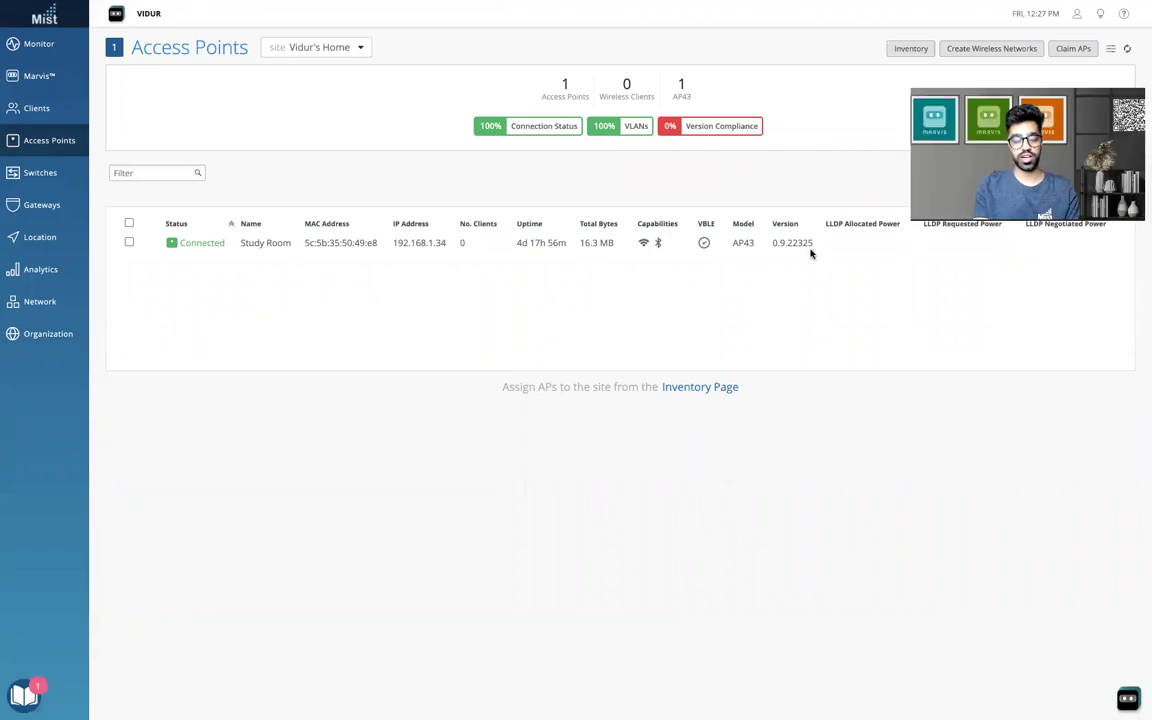
pyautogui.moveTo(813, 249); pyautogui.dragTo(776, 252)
# Reopen the home site's configuration via Organization > Site Configuration
pyautogui.click(45, 333)
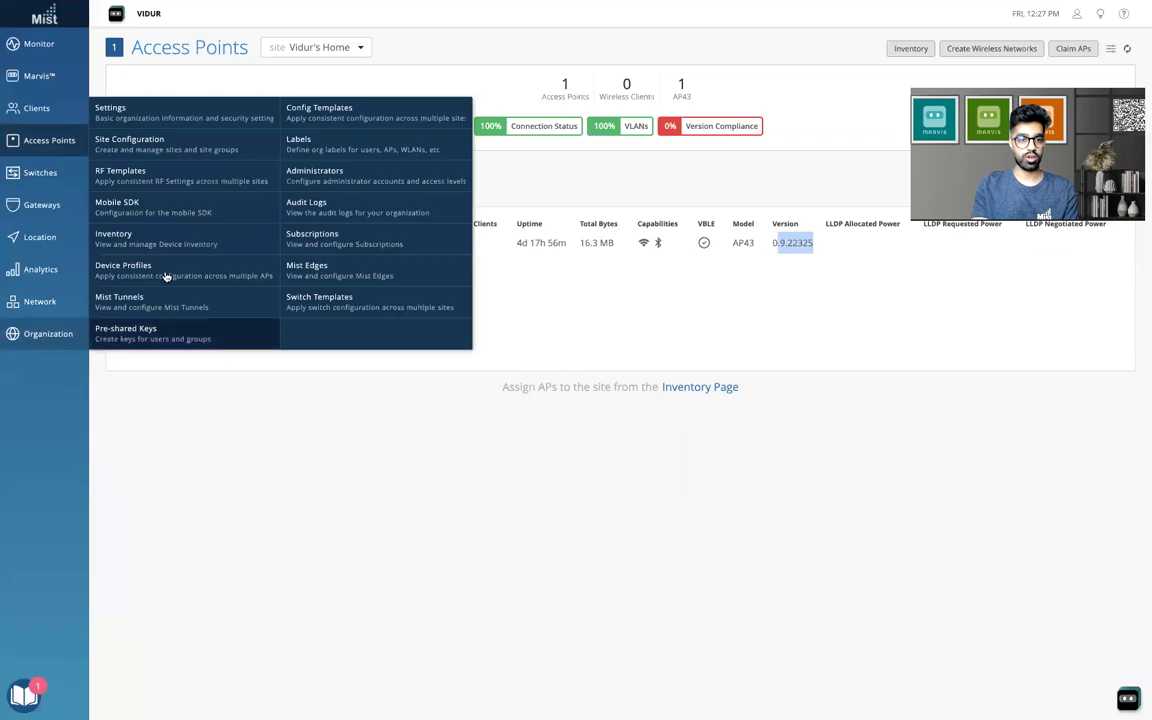
pyautogui.click(182, 148)
pyautogui.click(184, 174)
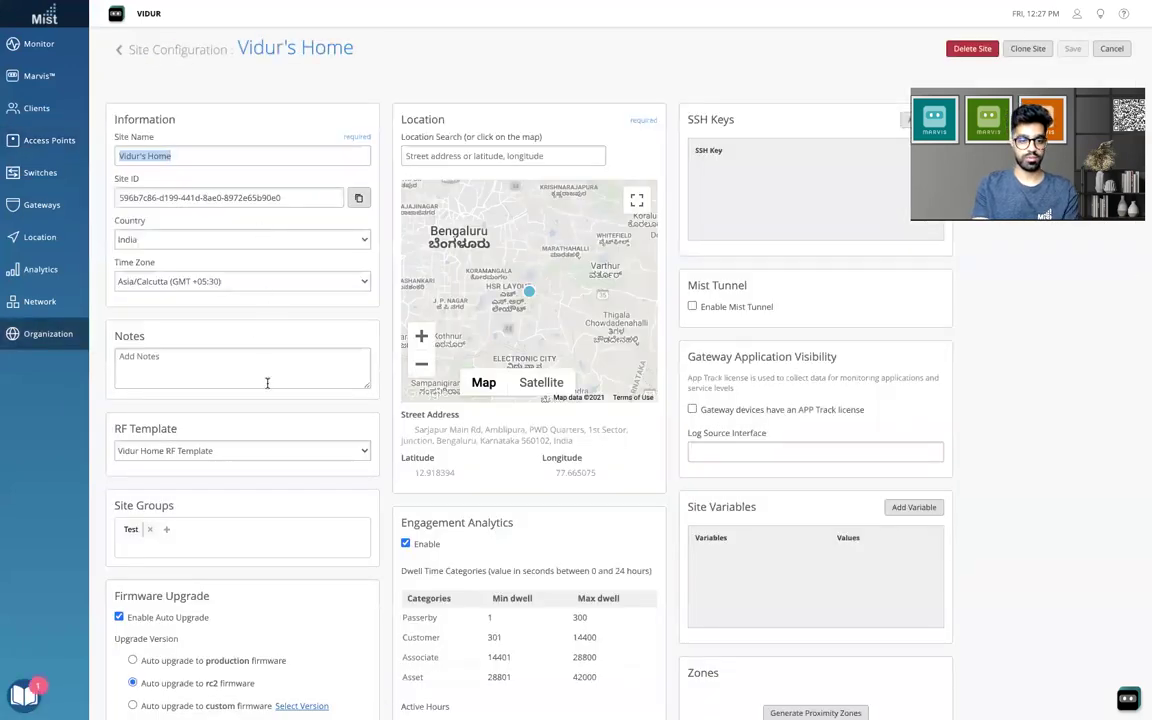
# Select 'Auto upgrade to custom firmware', keep an AP43 version choice, and confirm with Done
pyautogui.scroll(-3, 265, 380)
pyautogui.scroll(-1, 267, 383)
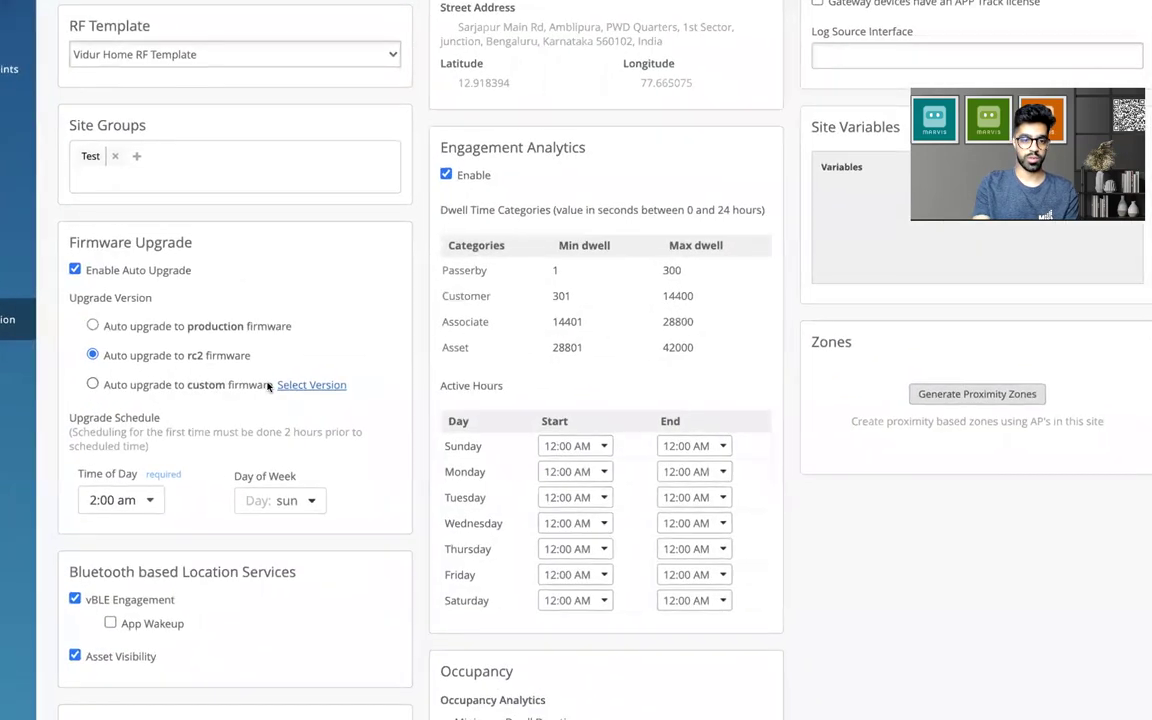
pyautogui.click(307, 385)
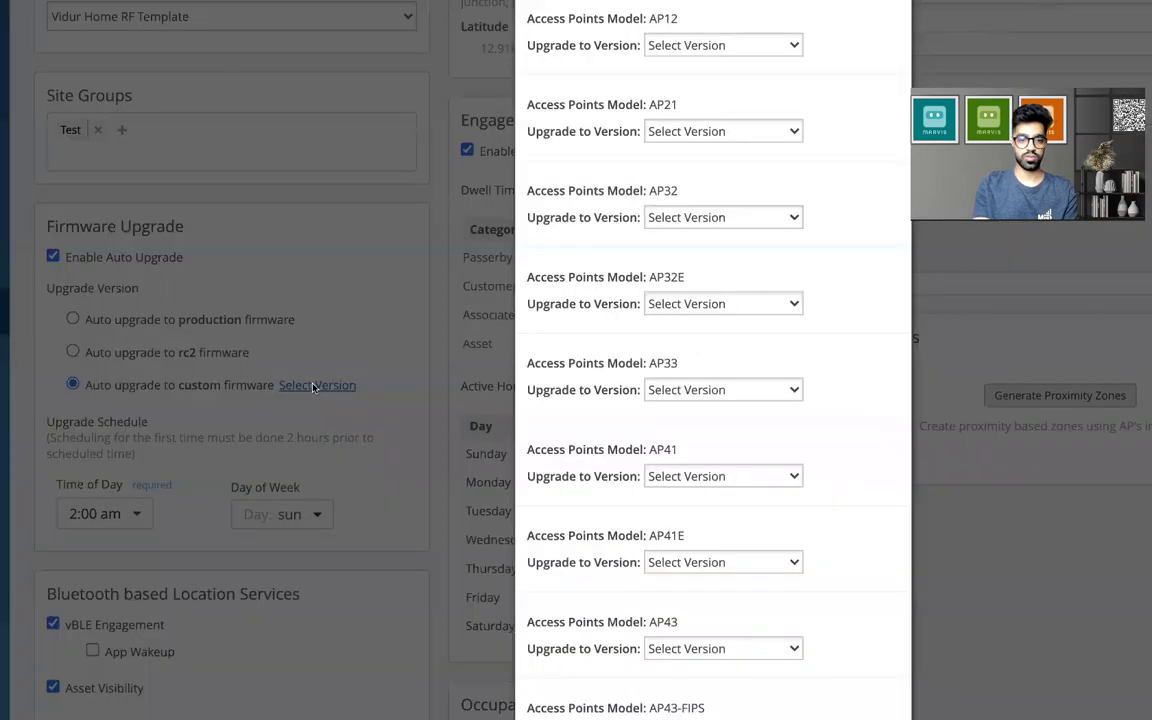
pyautogui.scroll(-1, 663, 316)
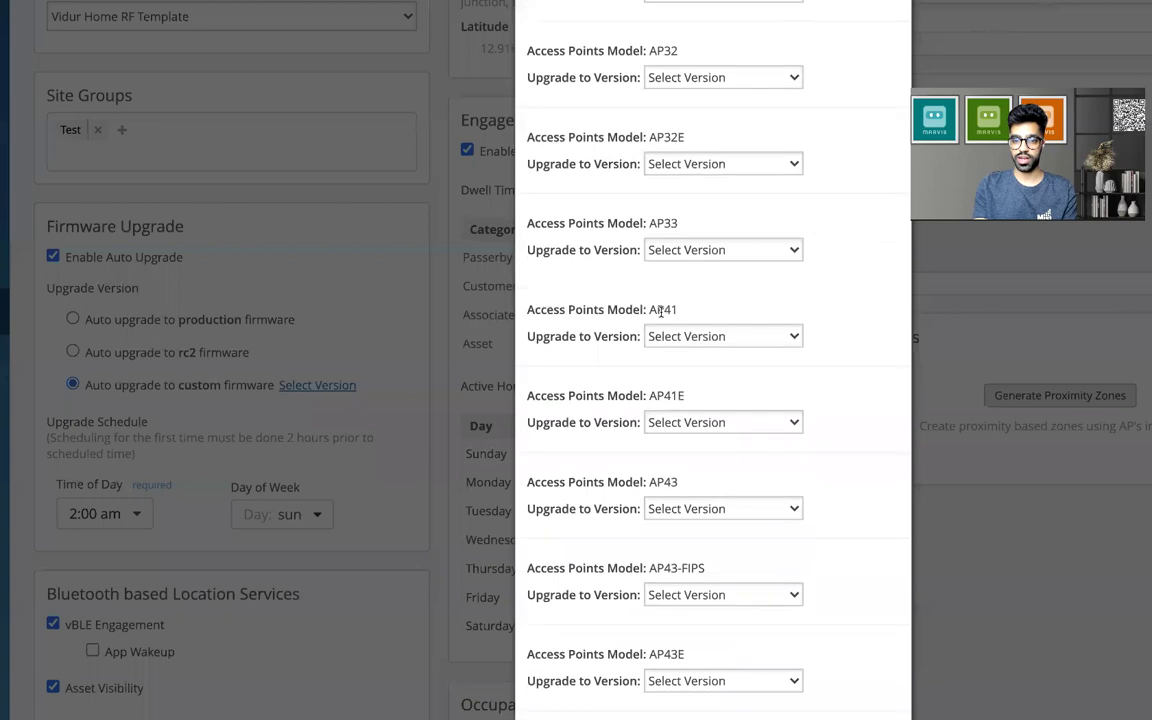
pyautogui.scroll(-1, 694, 459)
pyautogui.click(745, 449)
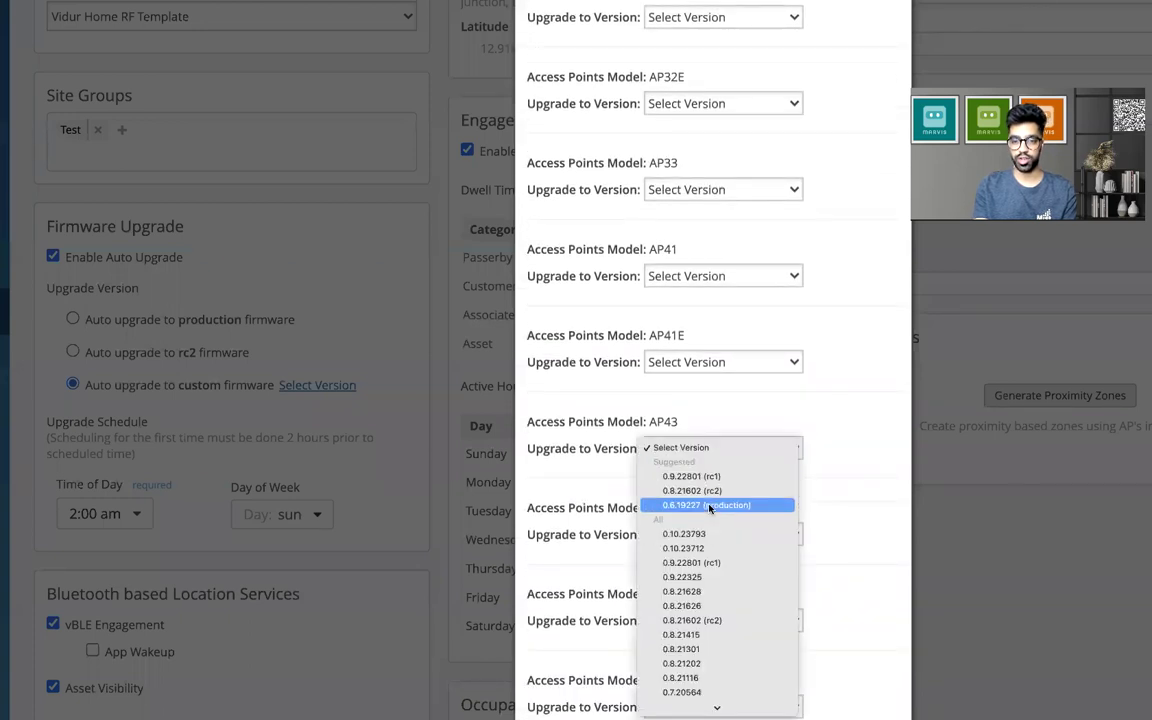
pyautogui.press('Escape')
pyautogui.scroll(-5, 805, 597)
pyautogui.scroll(-2, 805, 611)
pyautogui.click(812, 694)
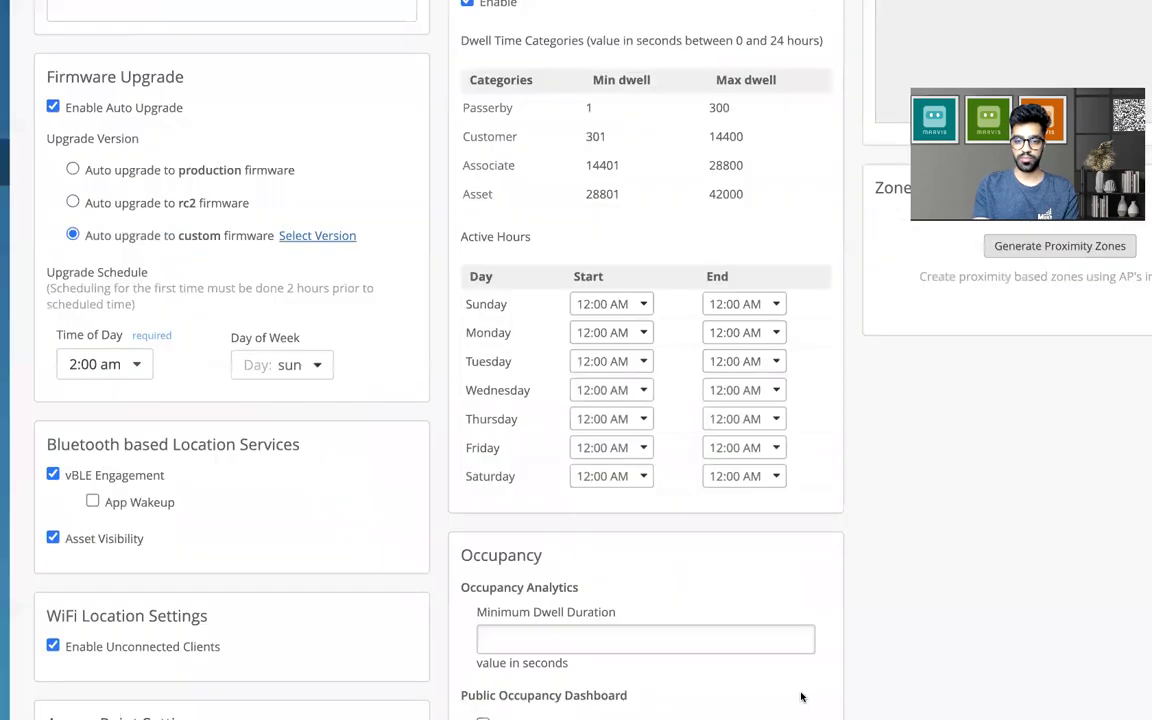
pyautogui.scroll(1, 402, 371)
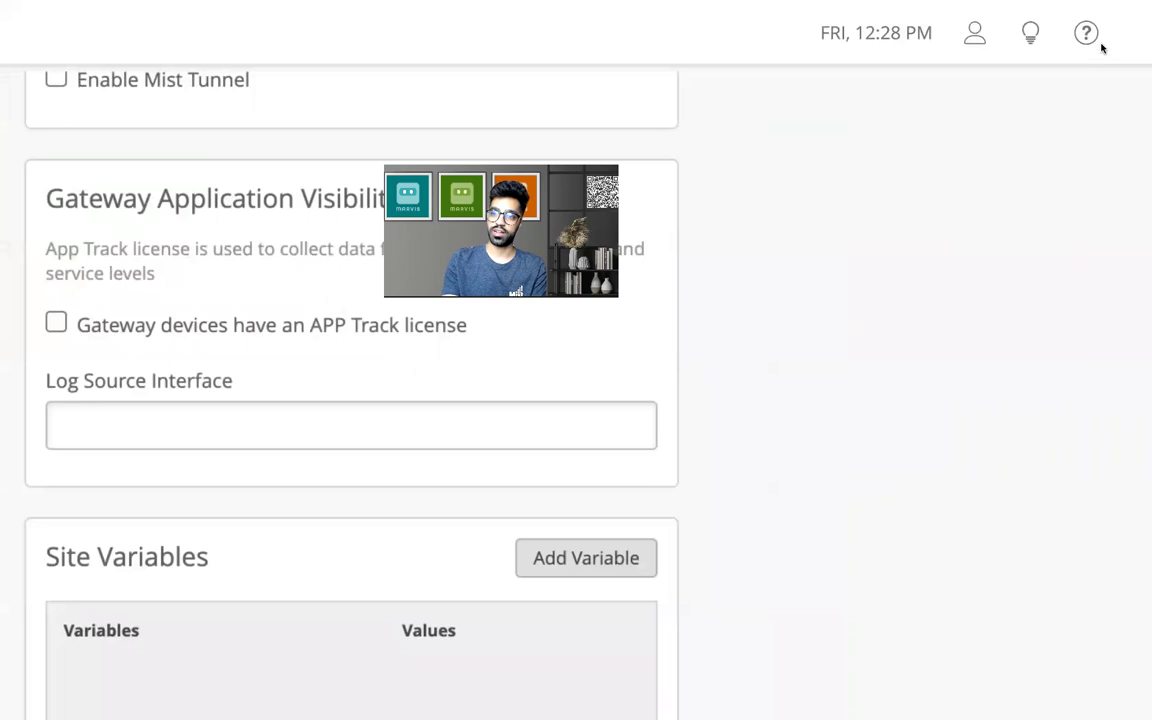
# Open Firmware Updates release notes from the help menu and read the current and previous rc1 details
pyautogui.click(1082, 36)
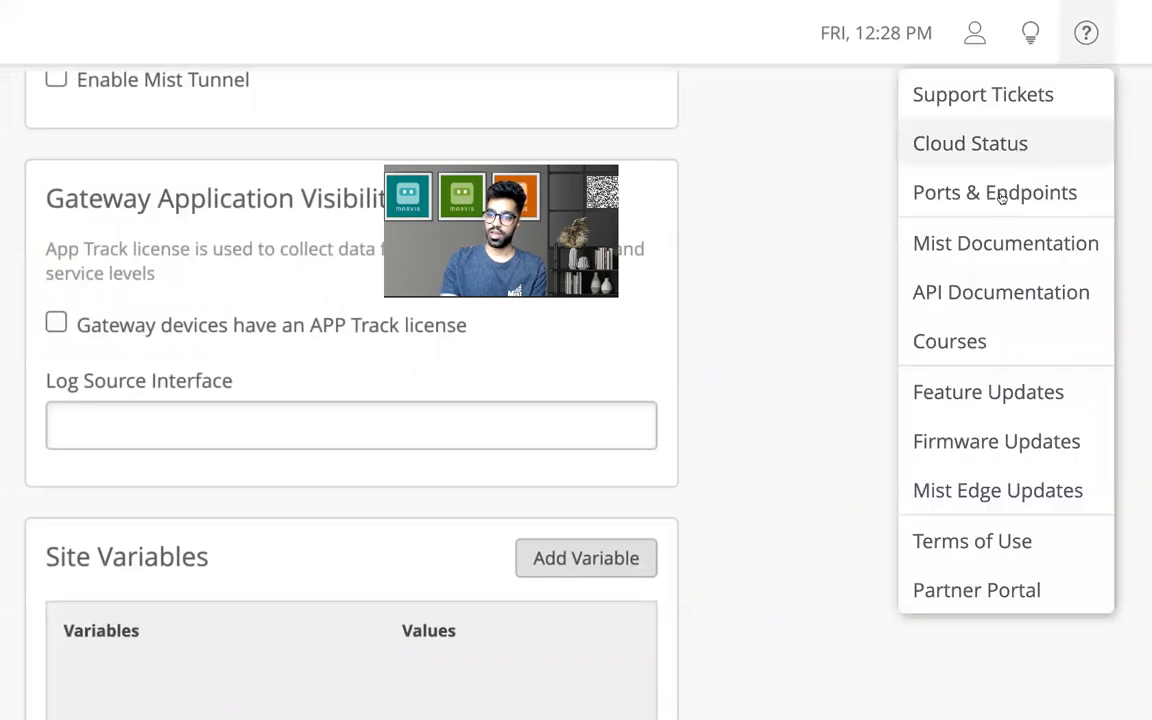
pyautogui.click(990, 441)
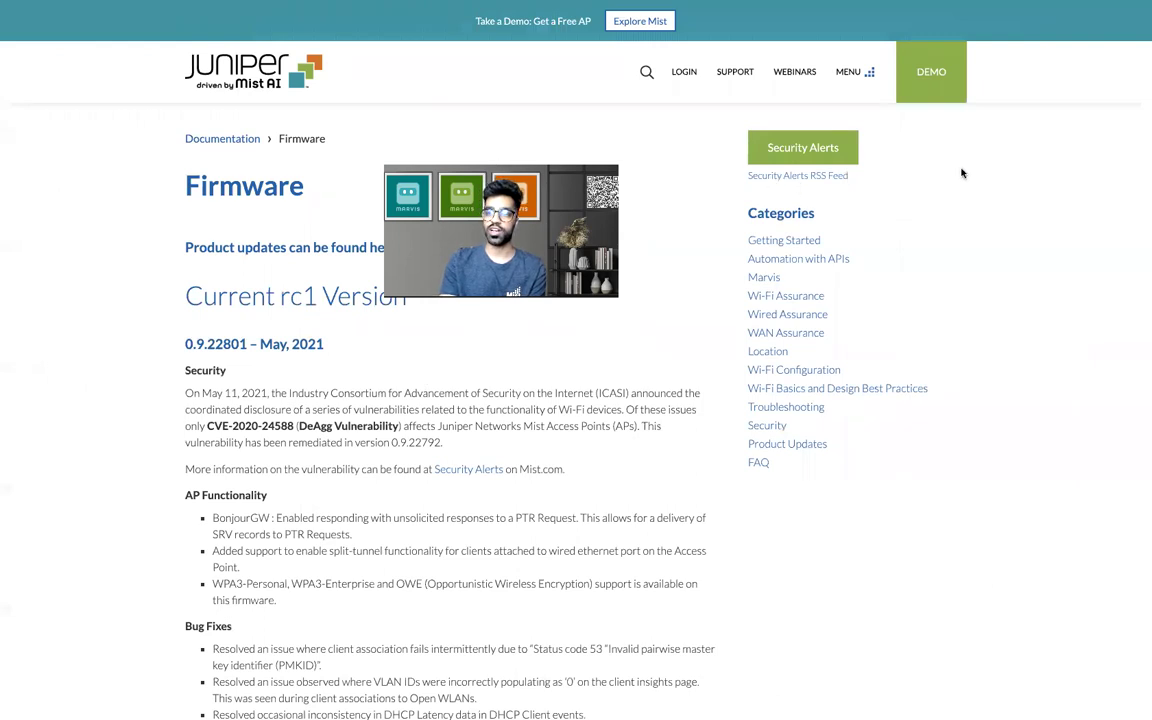
pyautogui.scroll(-10, 462, 295)
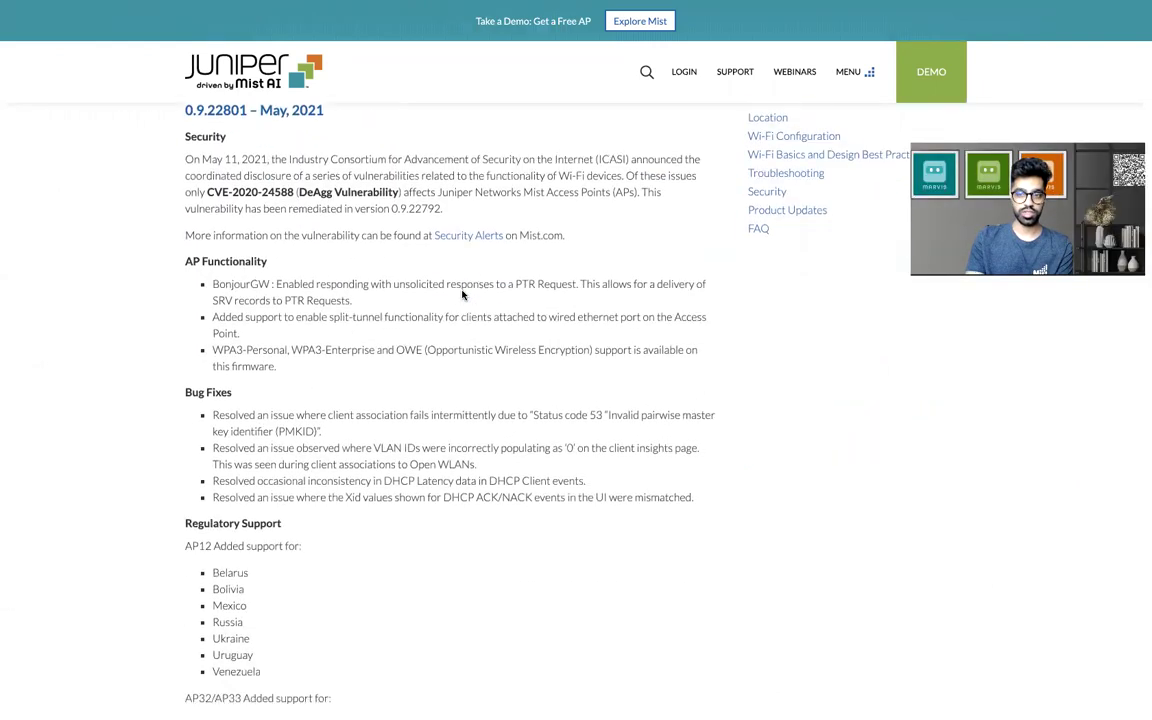
pyautogui.scroll(-9, 462, 295)
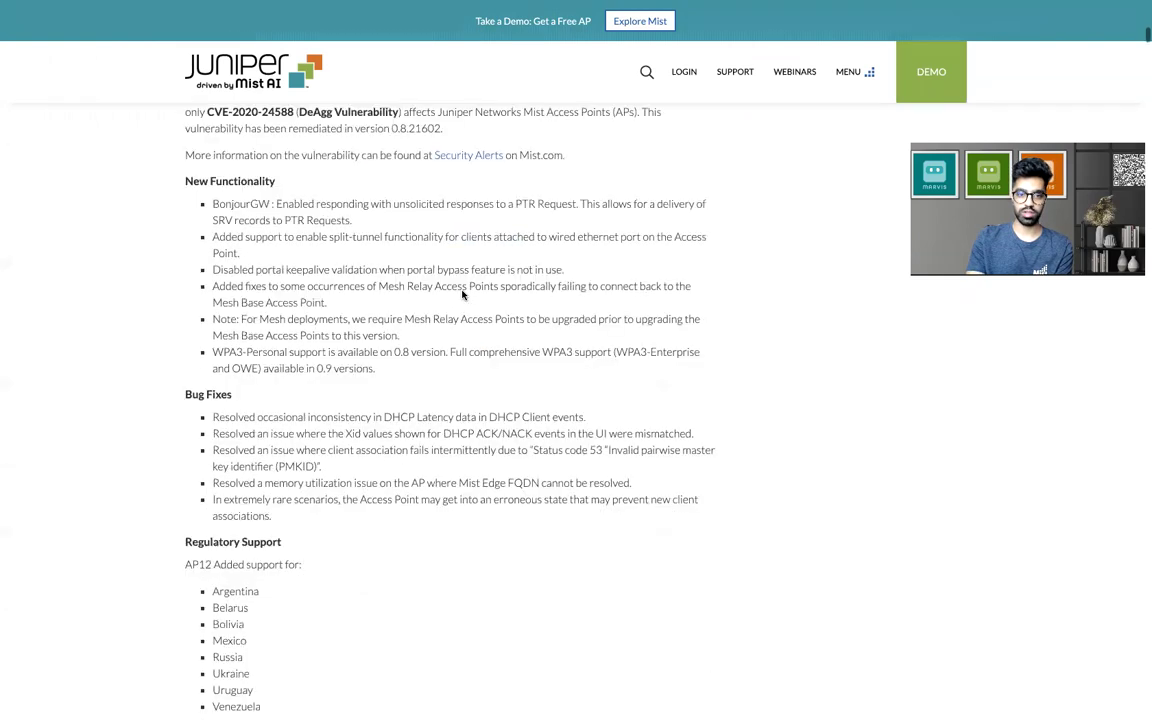
pyautogui.scroll(5, 462, 295)
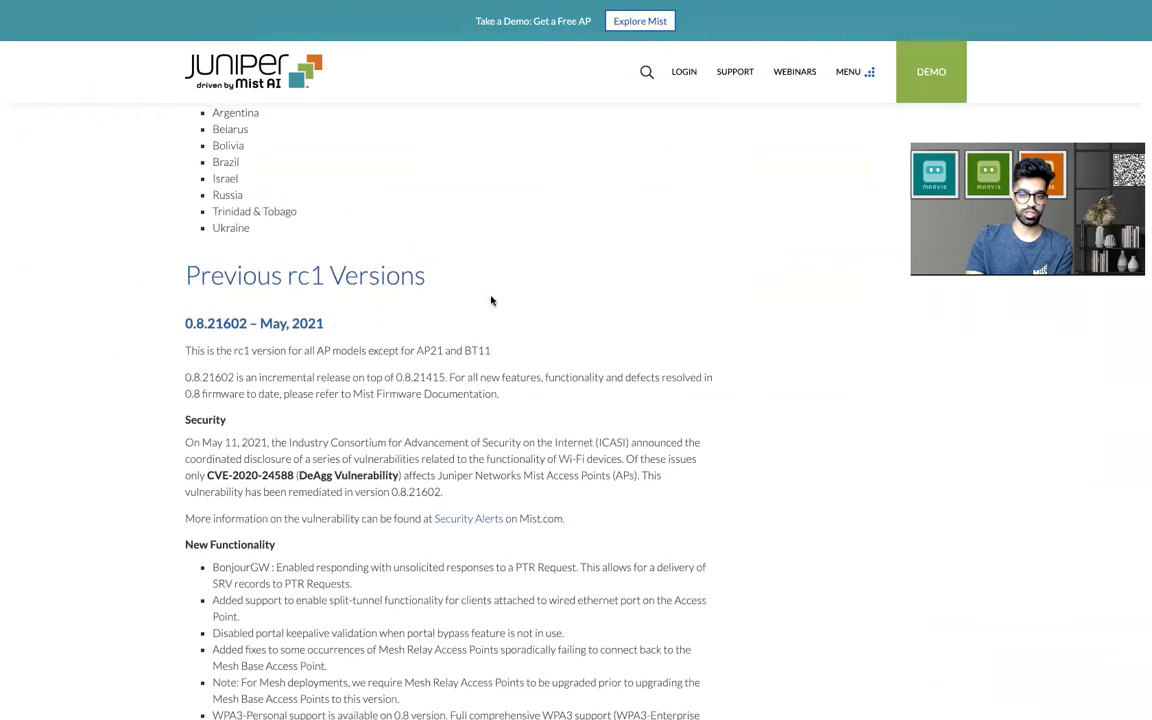
pyautogui.scroll(-2, 491, 300)
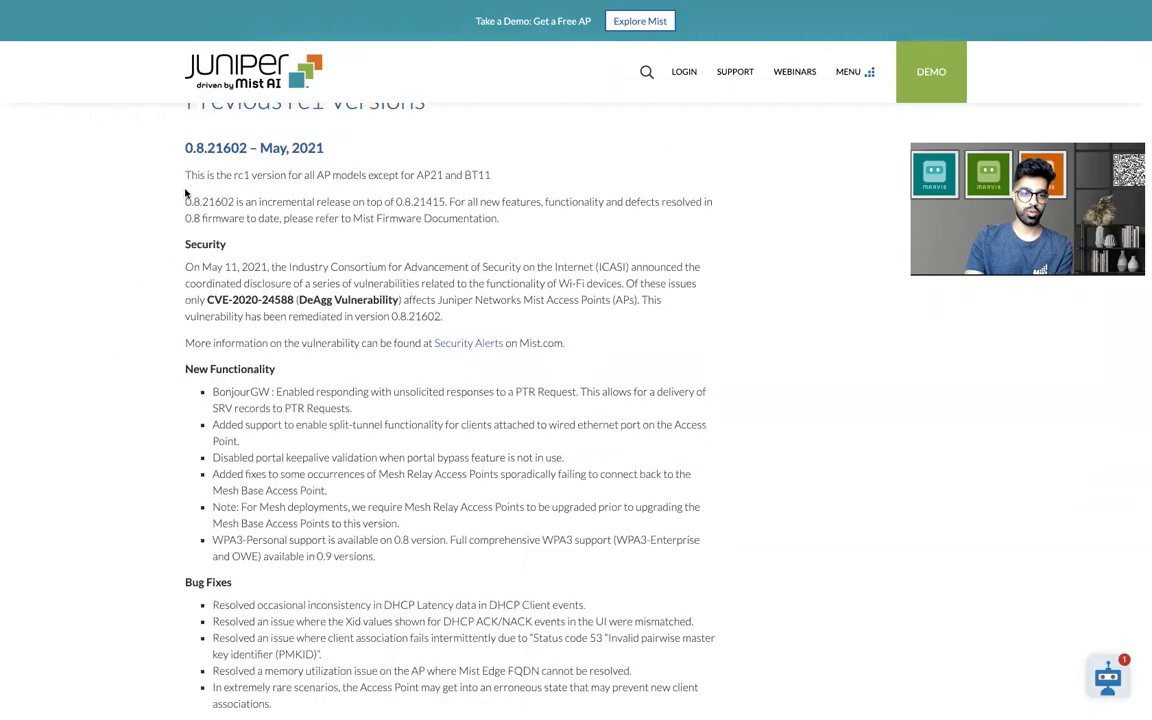
pyautogui.moveTo(185, 175); pyautogui.dragTo(510, 430)
pyautogui.click(738, 352)
pyautogui.scroll(-5, 738, 352)
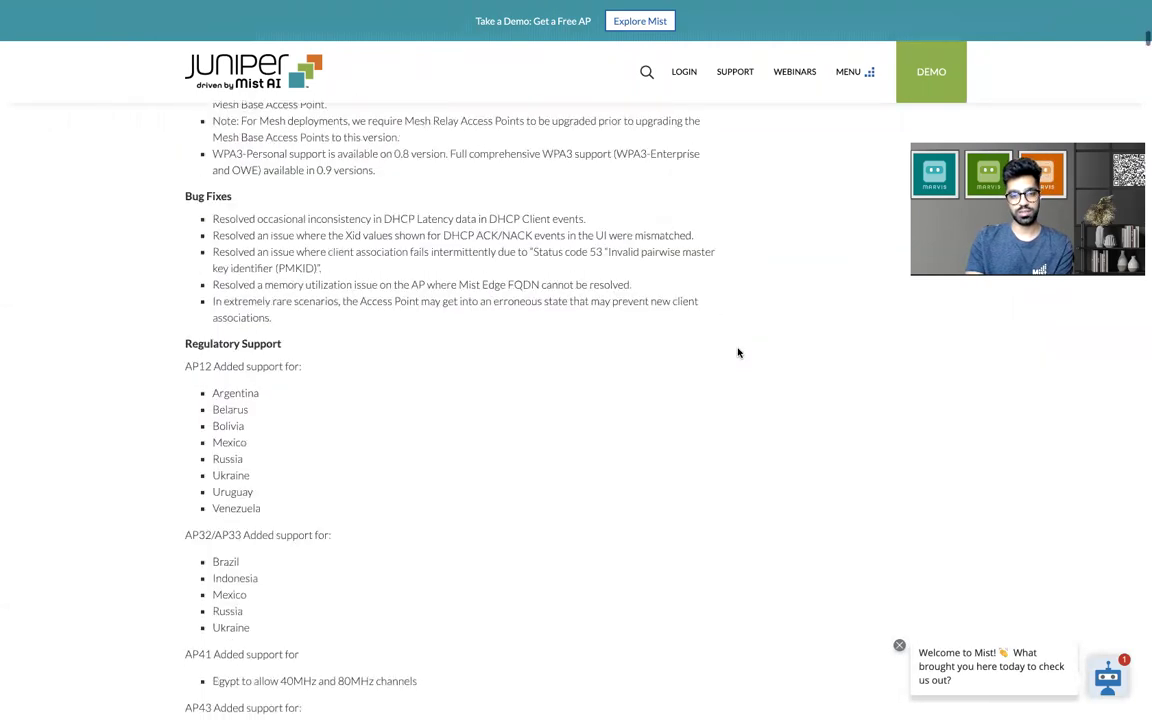
pyautogui.scroll(-2, 738, 352)
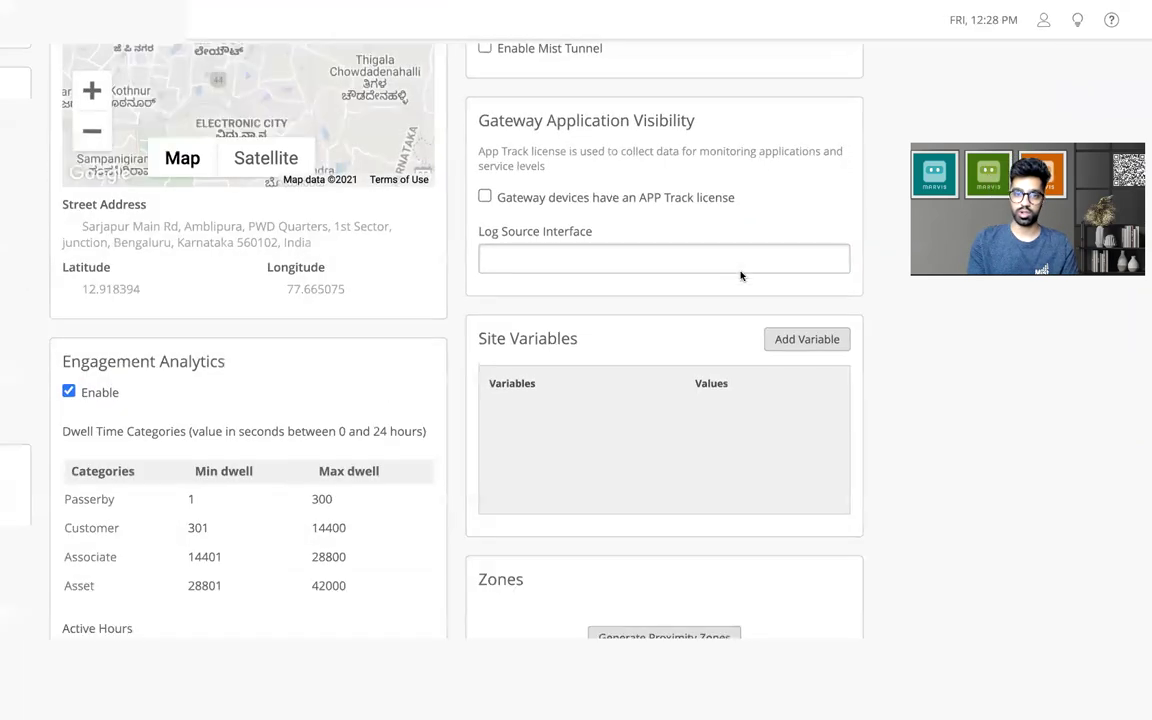
# Cancel the unsaved Site Configuration changes and return to the home site's Access Points list
pyautogui.scroll(1, 668, 224)
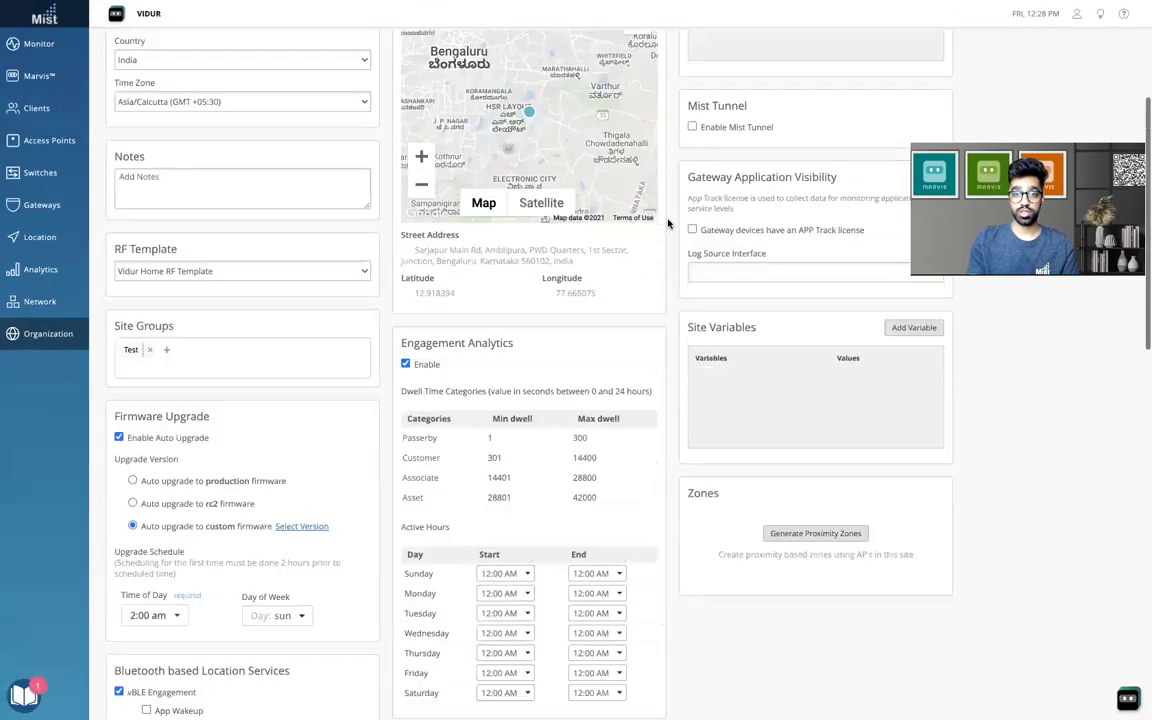
pyautogui.scroll(2, 668, 224)
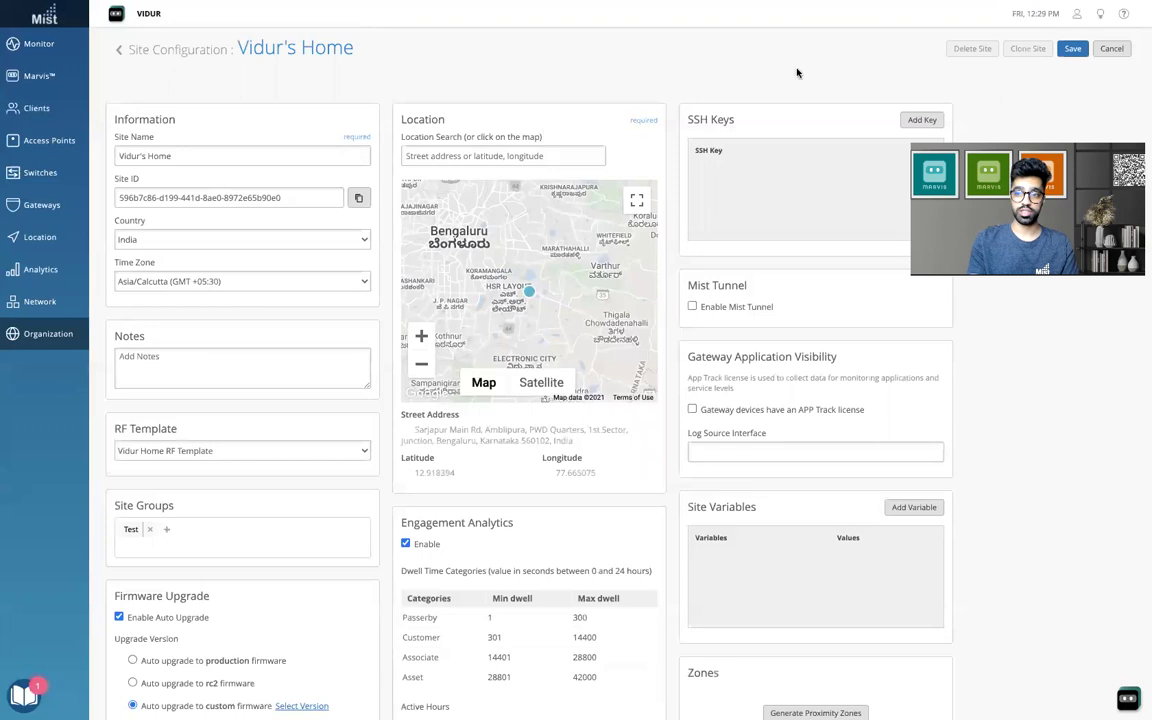
pyautogui.click(1113, 50)
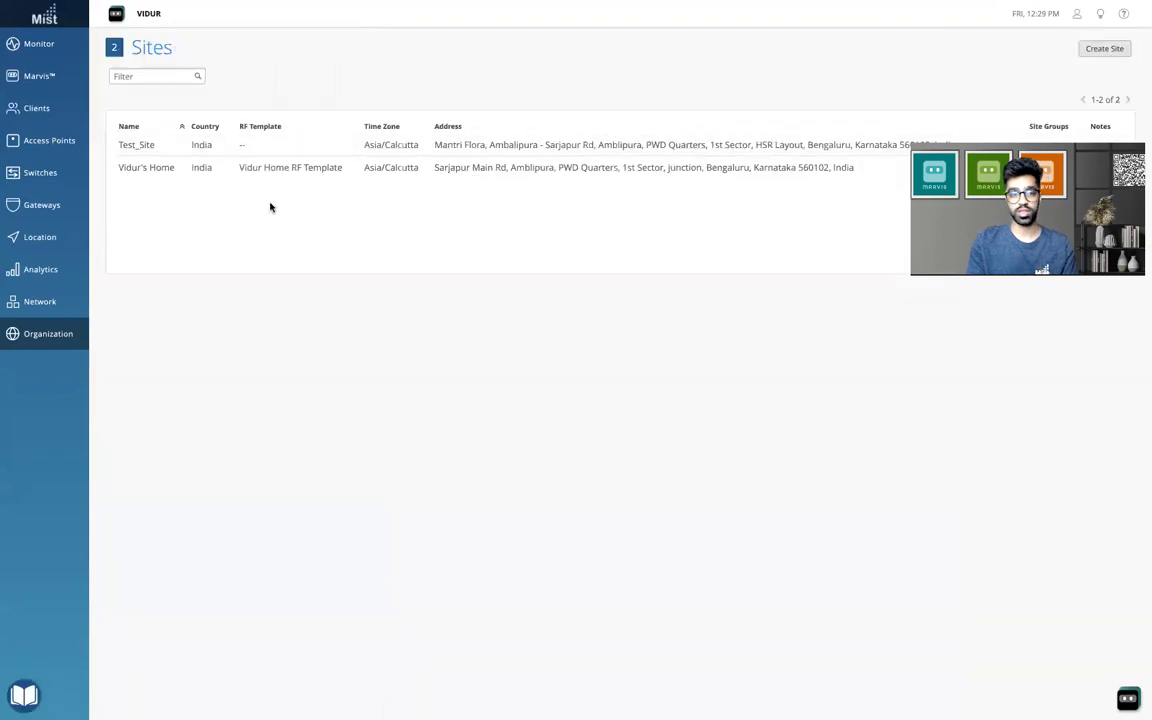
pyautogui.click(49, 140)
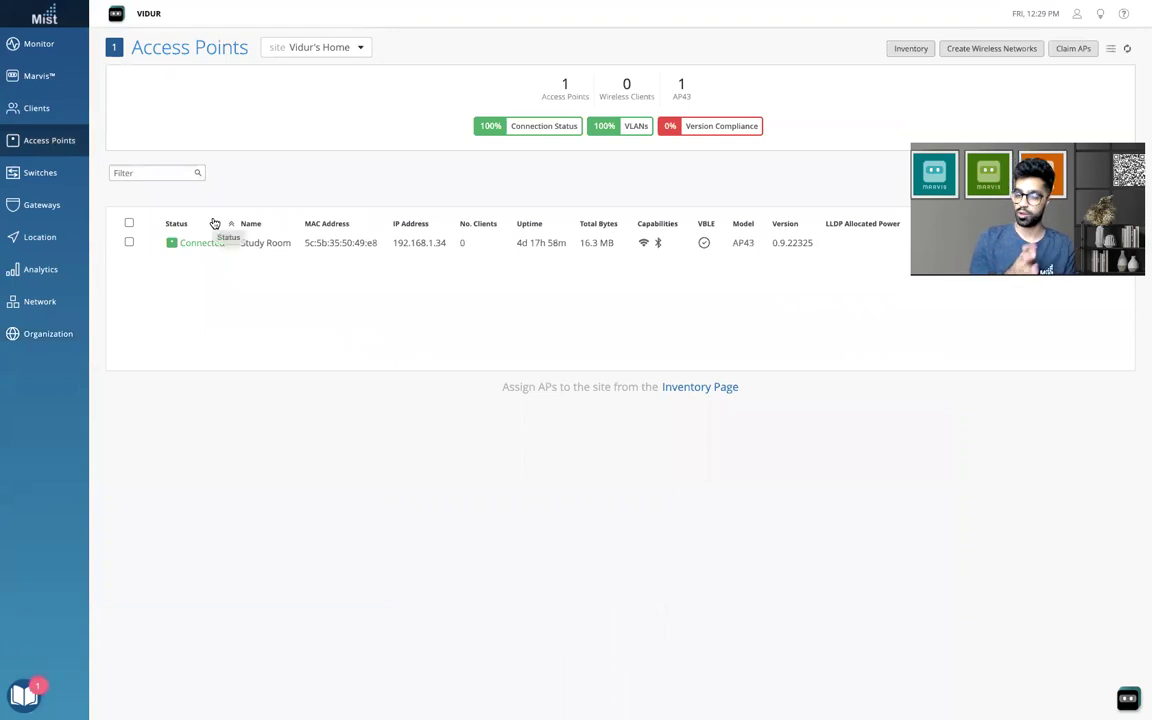